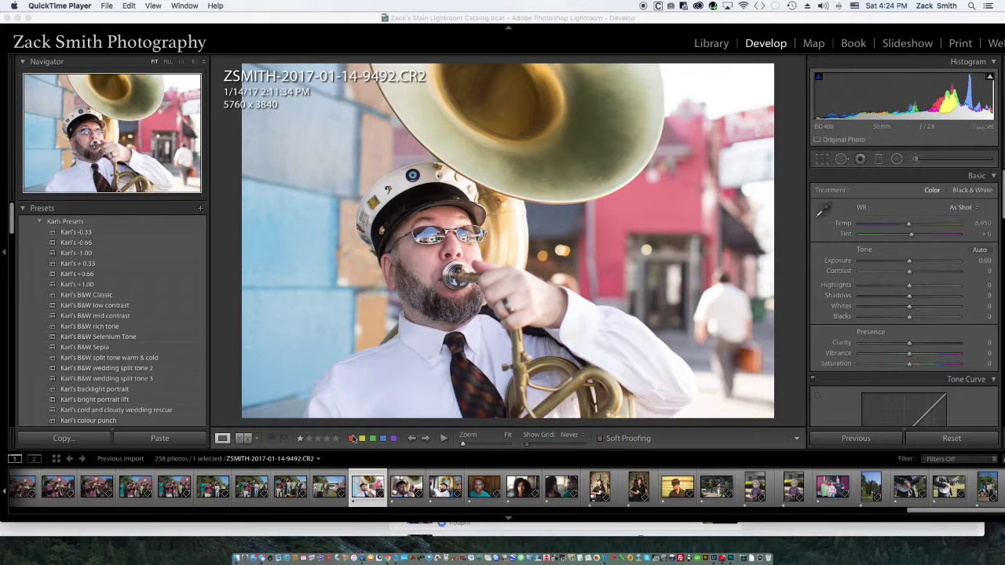
Browse the imported photos in the Library grid and preview the first tuba player photo full screen.
left_click(329, 487)
key("g")
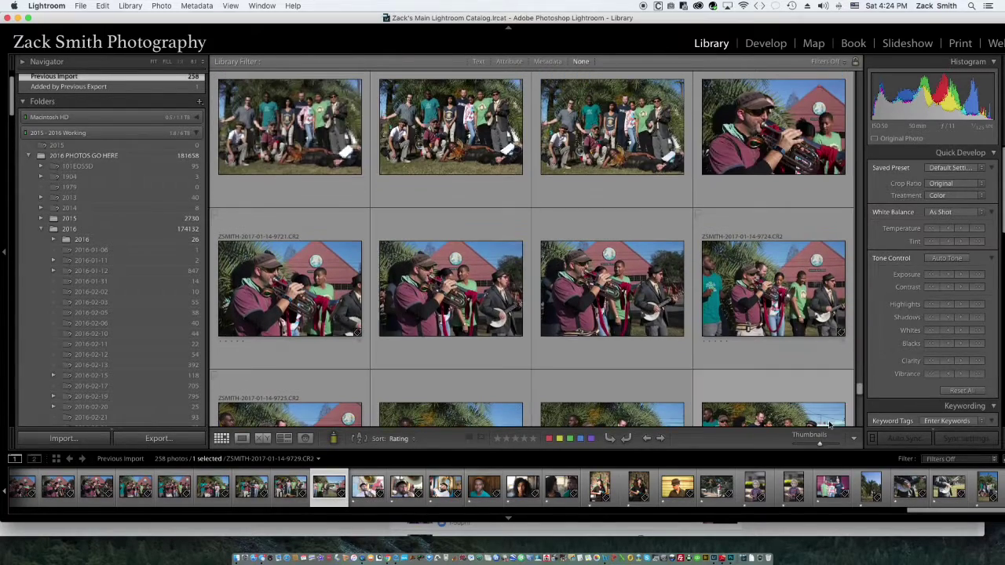
mouse_move(821, 443)
left_mouse_down()
mouse_move(809, 446)
mouse_move(823, 443)
left_mouse_up()
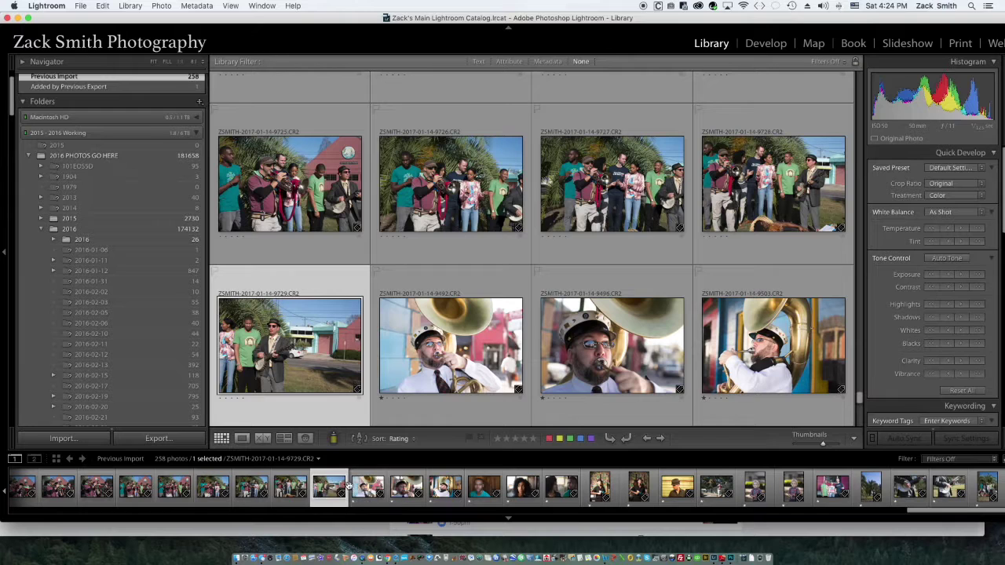
left_click(363, 487)
key("f")
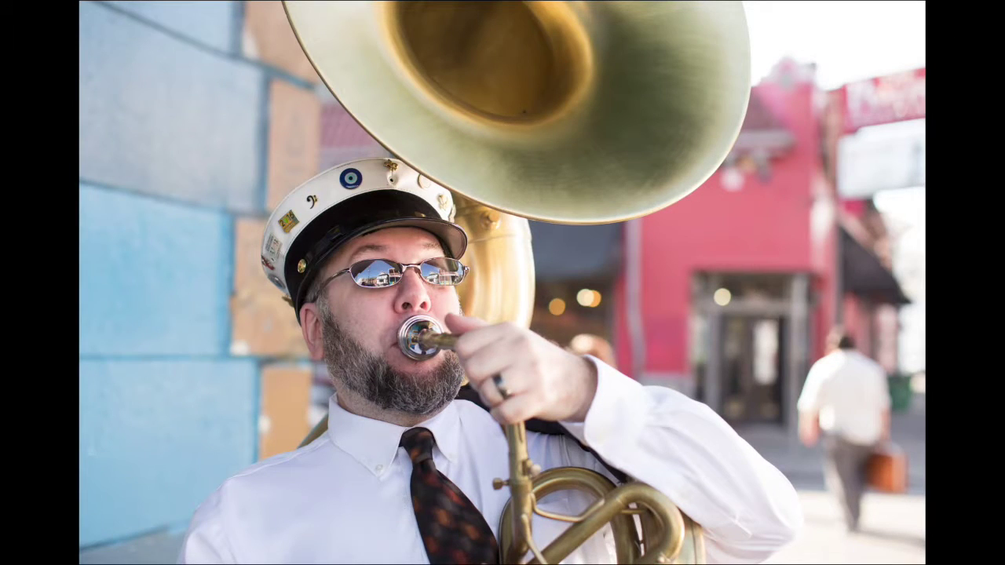
key("f")
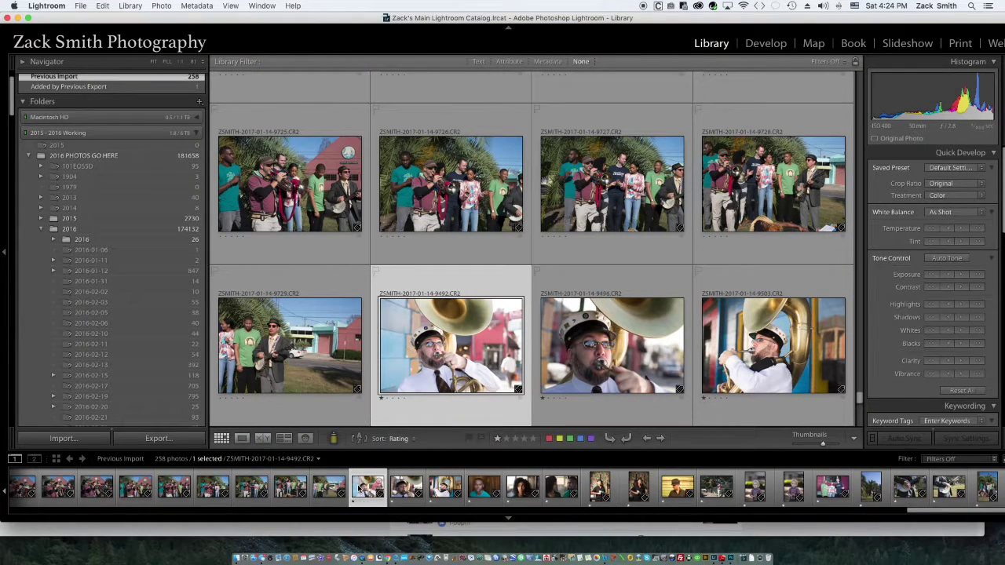
Extend the selection from the first tuba player photo through the following photos until 17 are selected.
key("shift+Right")
key("shift+Right")
key("shift+Right")
key("shift+Right")
key("shift+Right")
key("shift+Right")
key("shift+Right")
key("shift+Right")
key("shift+Right")
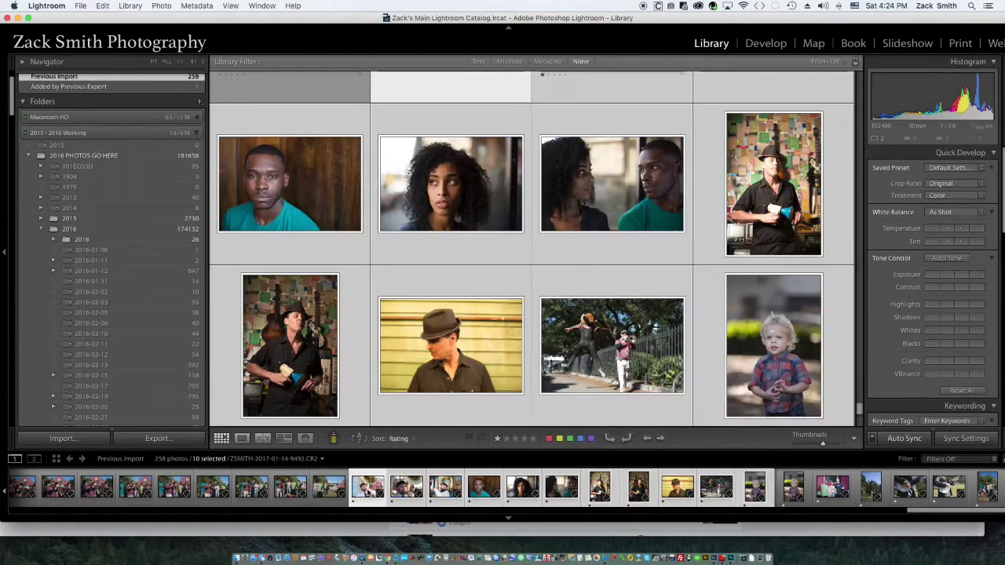
key("shift+Right")
key("shift+Right")
key("shift+Right")
key("shift+Right")
key("shift+Right")
key("shift+Right")
key("shift+Right")
In Develop, enable profile corrections and chromatic aberration removal for all the selected photos.
left_click(766, 45)
scroll(915, 316, "down", 10)
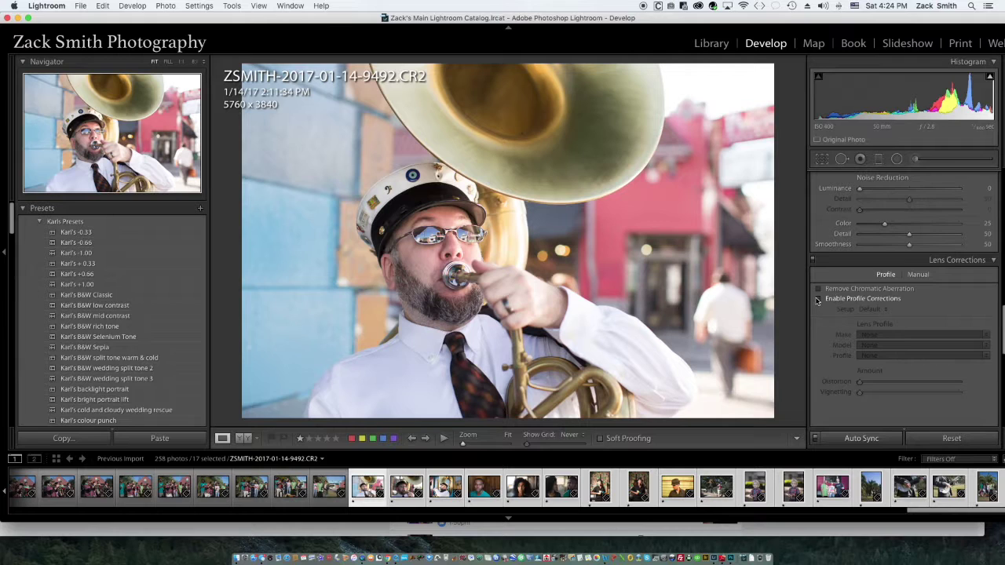
left_click(818, 300)
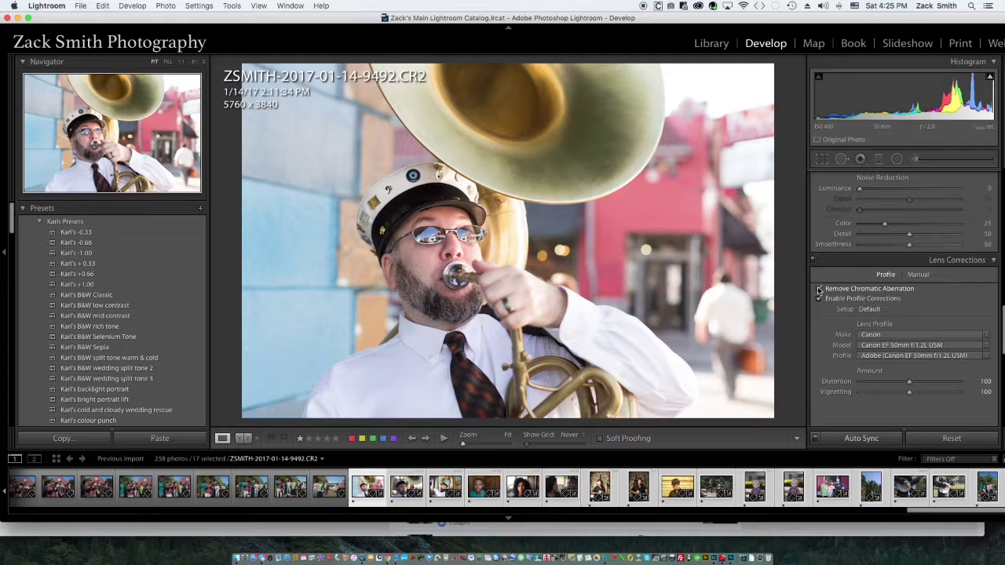
left_click(820, 289)
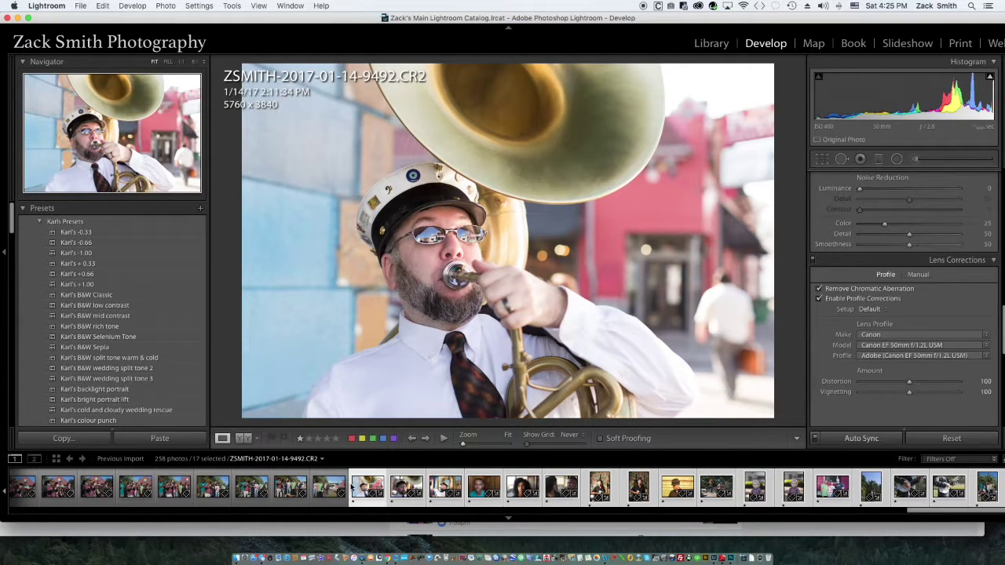
Select only the first tuba player photo and crop it to the 8.5 x 11 aspect, cutting off most of the passer-by.
left_click(353, 488)
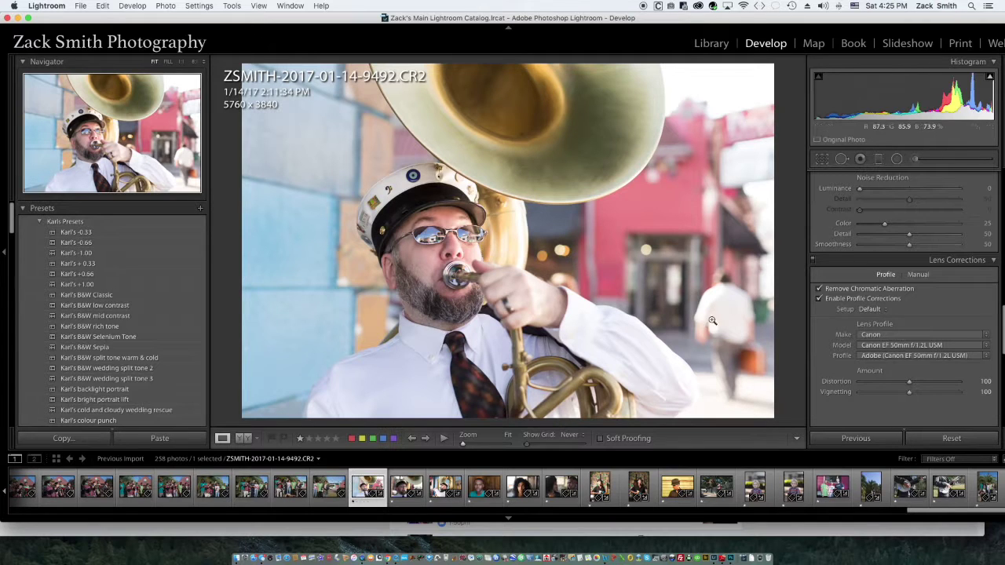
left_click(822, 160)
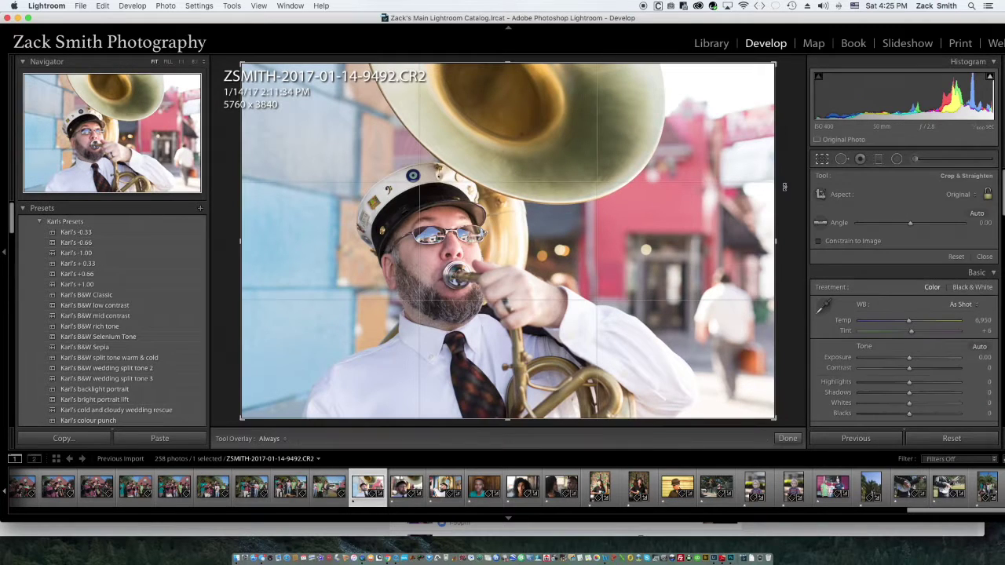
left_click_drag(775, 222, 739, 225)
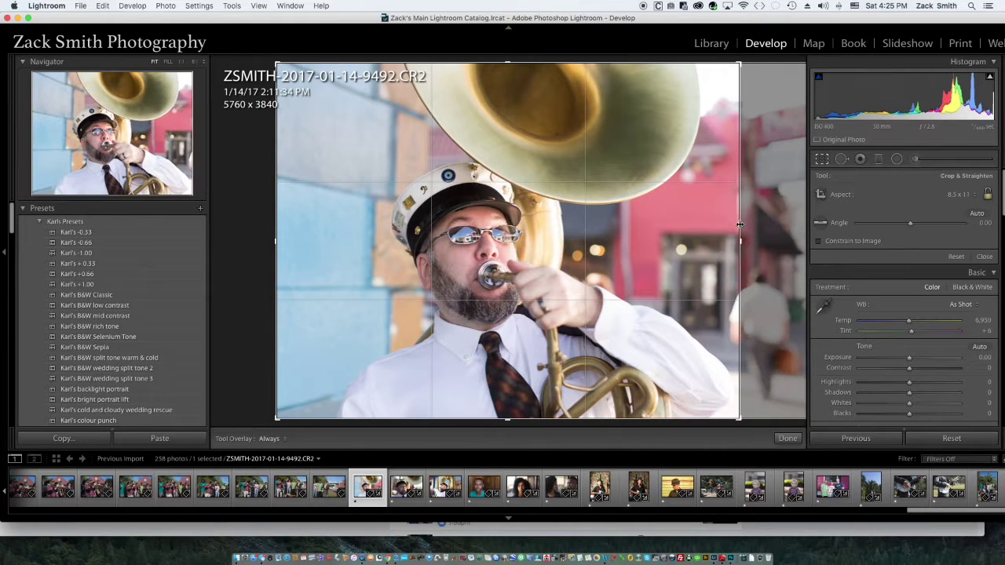
key("Return")
Set the photo's Highlights to −74, Clarity to −11, Vibrance to +28 and Blacks to −38.
left_click_drag(908, 287, 873, 288)
left_click_drag(910, 347, 923, 354)
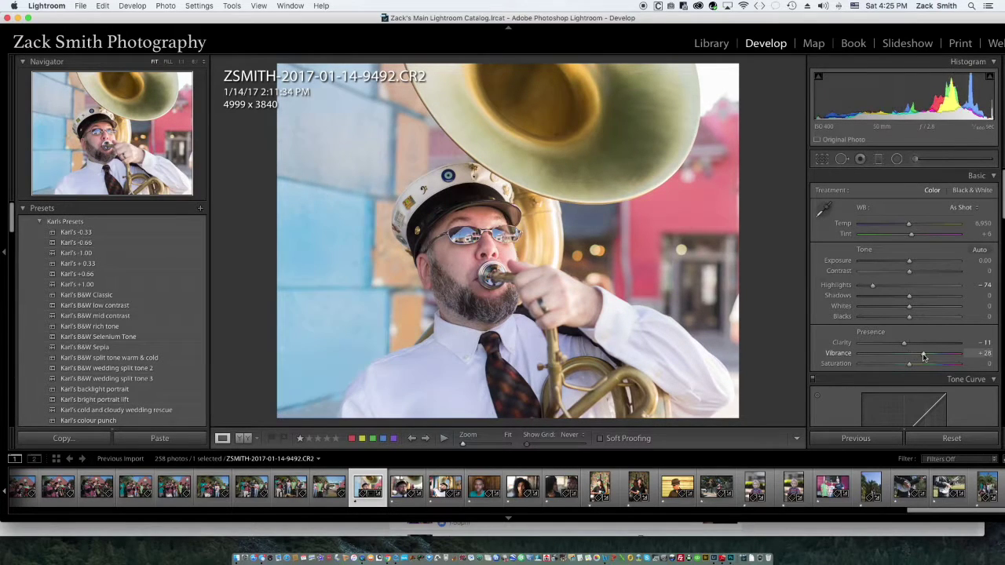
left_click(890, 318)
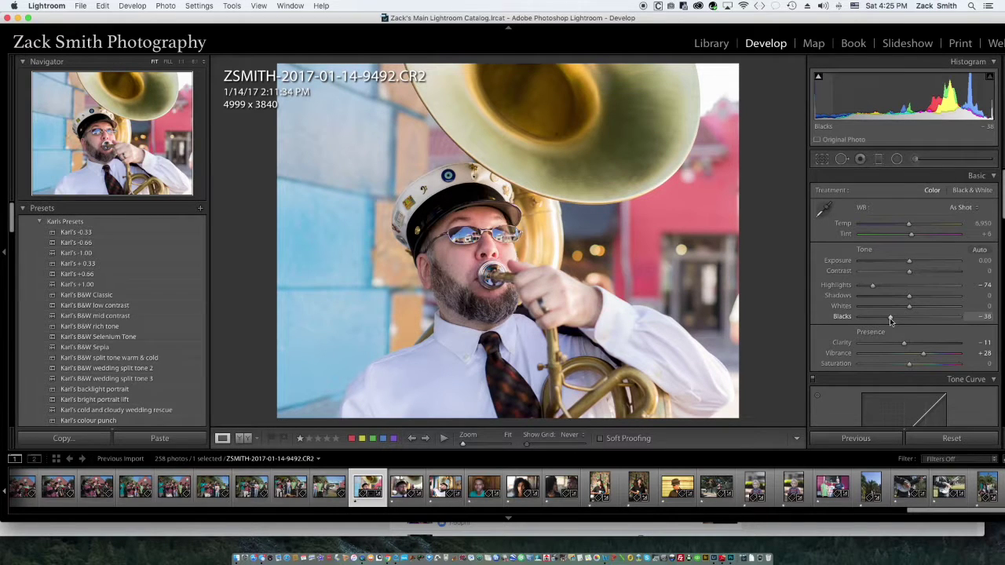
Set the sharpening Amount to 52 while checking the detail around the tuba player's glasses.
scroll(890, 320, "down", 8)
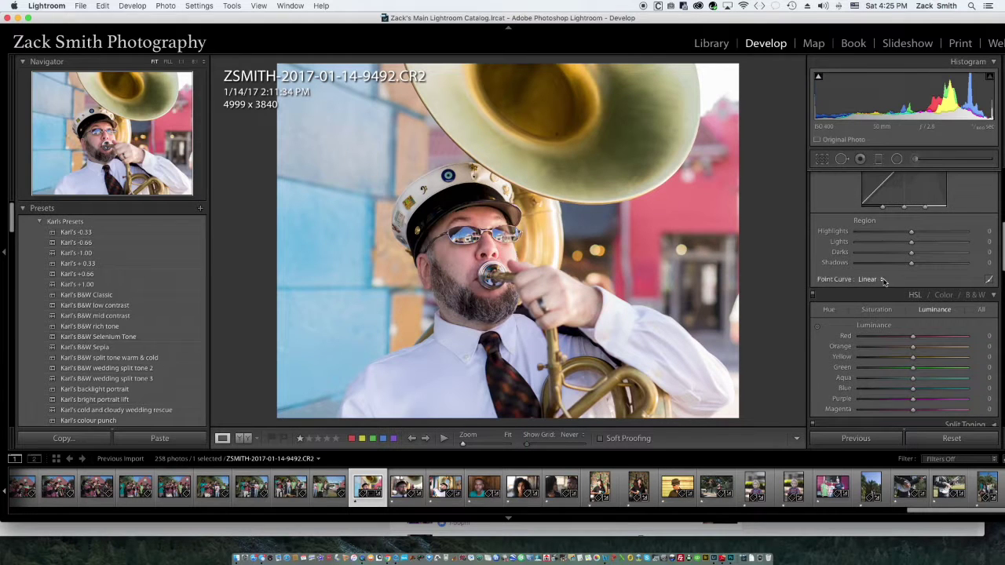
scroll(883, 280, "down", 10)
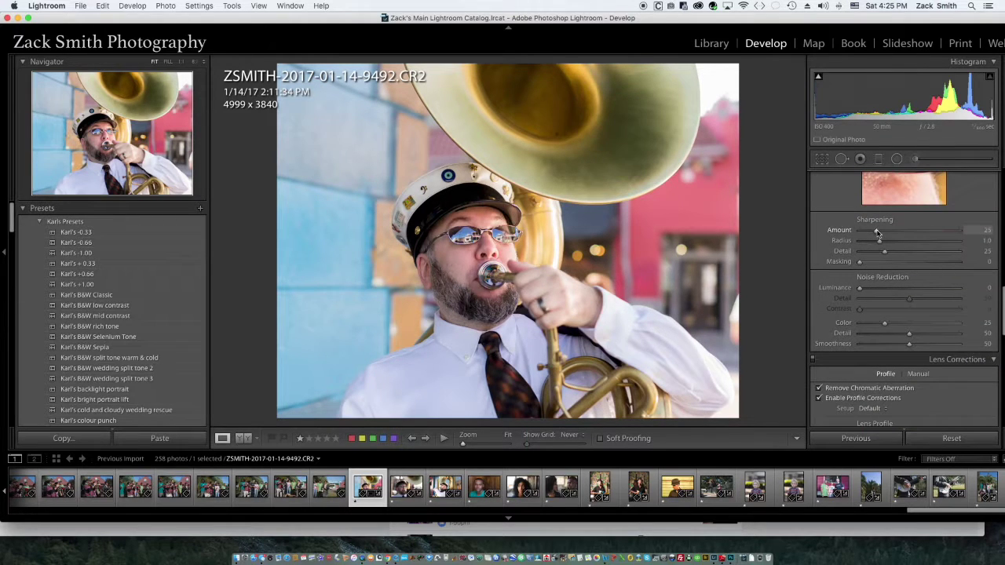
left_click(475, 249)
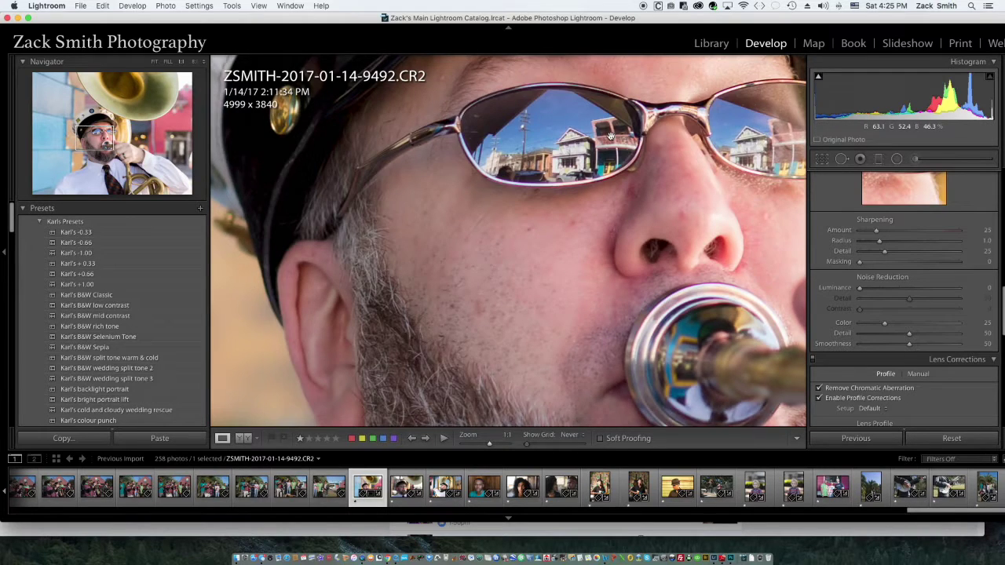
left_click_drag(611, 135, 567, 180)
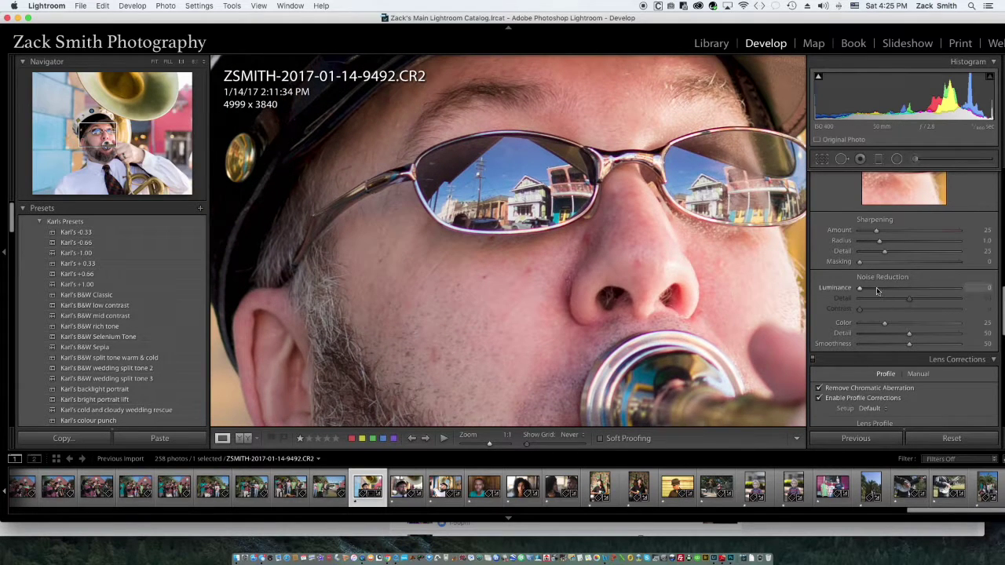
left_click_drag(880, 233, 896, 234)
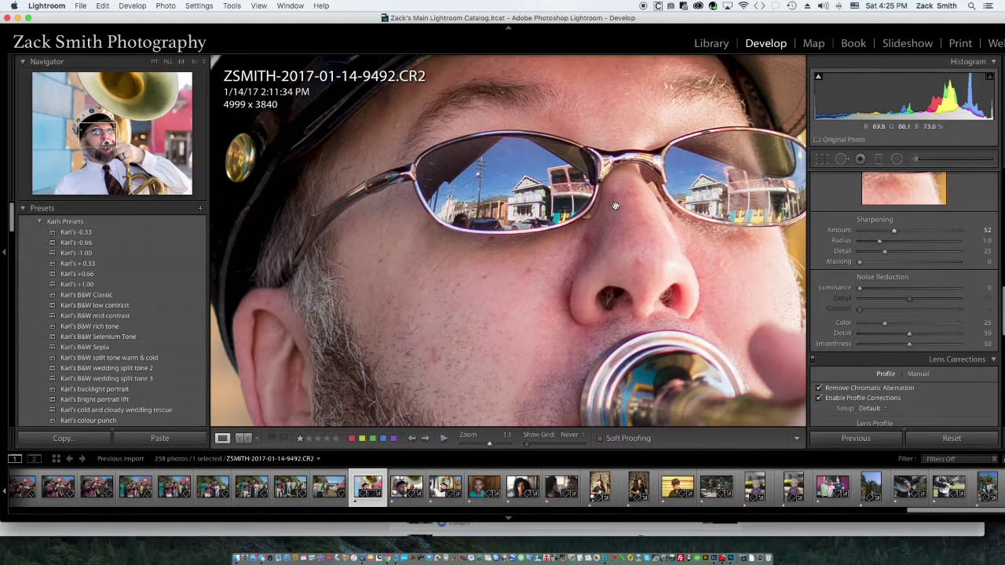
left_click(719, 251)
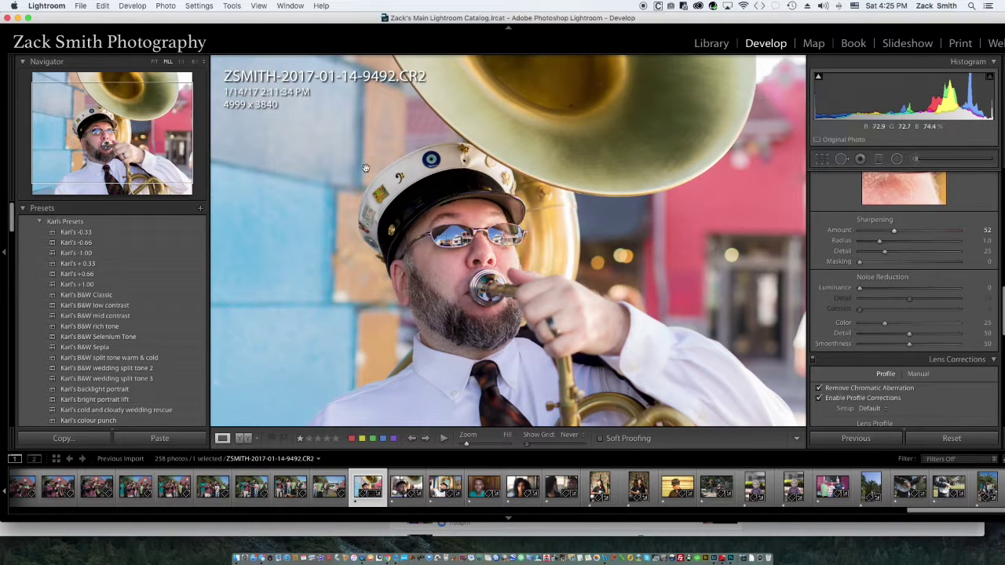
Review the crop boundary and preview the edited photo full screen, then fit the whole image in the view.
left_click(822, 160)
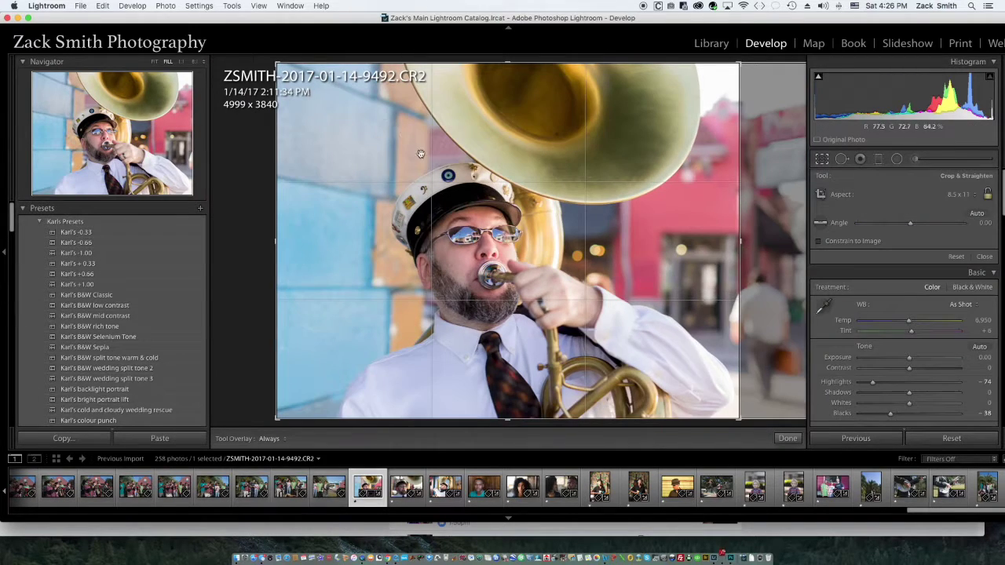
key("Return")
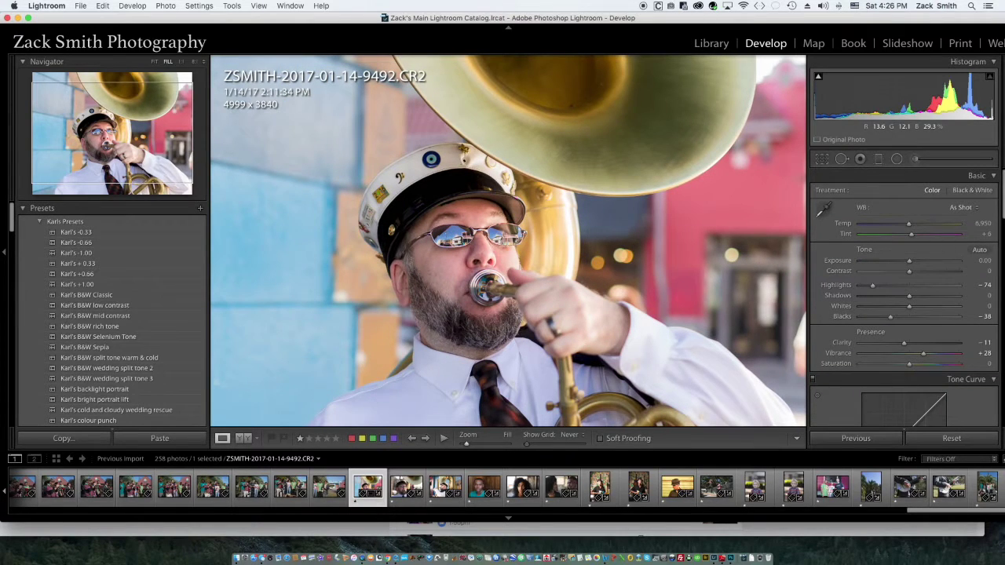
key("f")
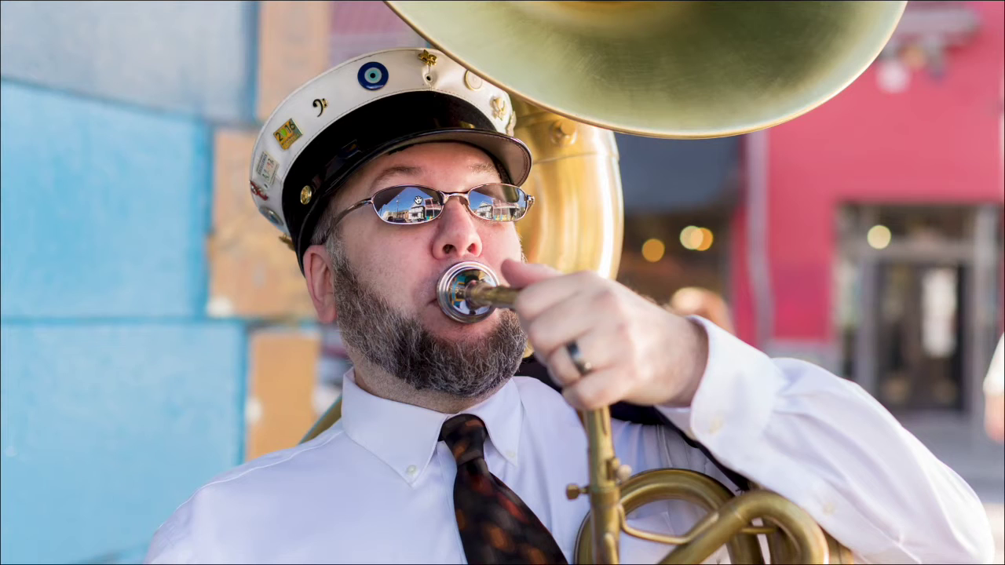
key("f")
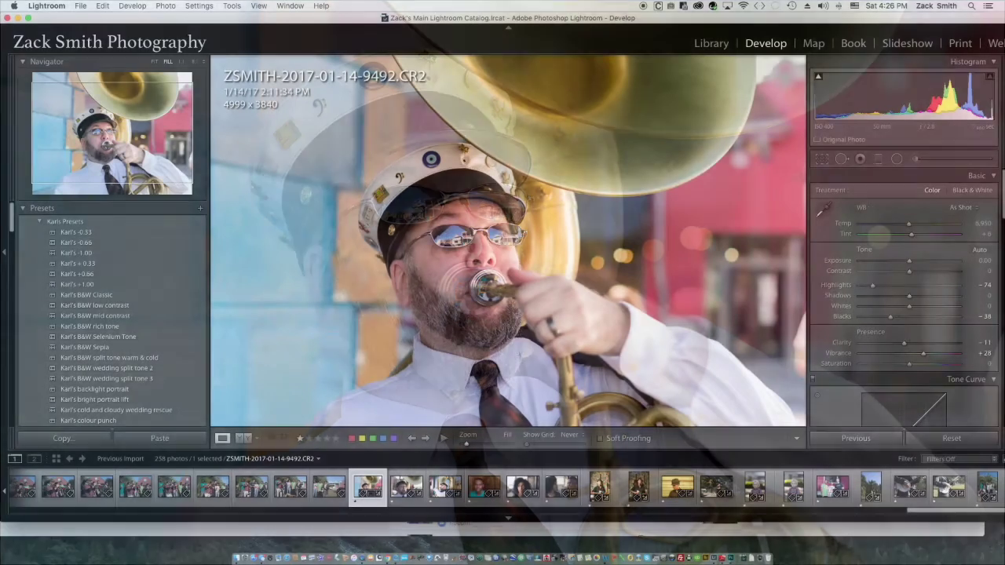
left_click(154, 60)
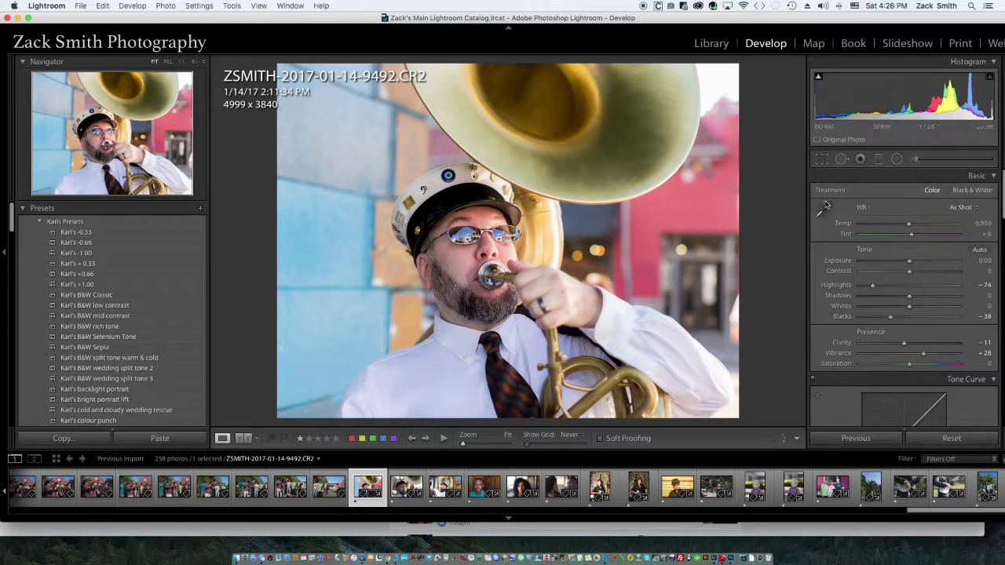
Try to heal out the passer-by's remnant at the photo's edge with the Spot Removal brush, and undo the stroke.
left_click(842, 159)
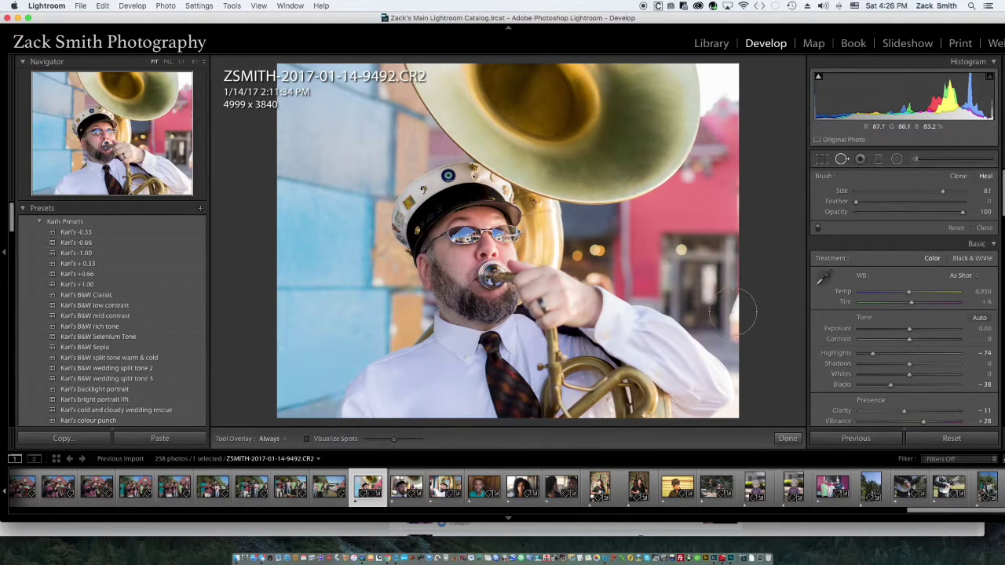
left_click_drag(727, 289, 737, 362)
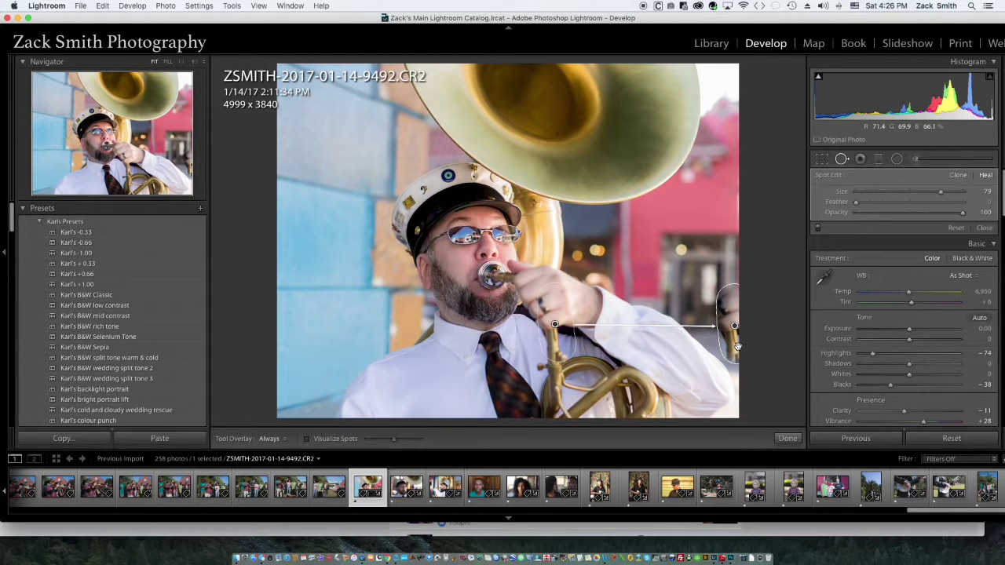
key("super+z")
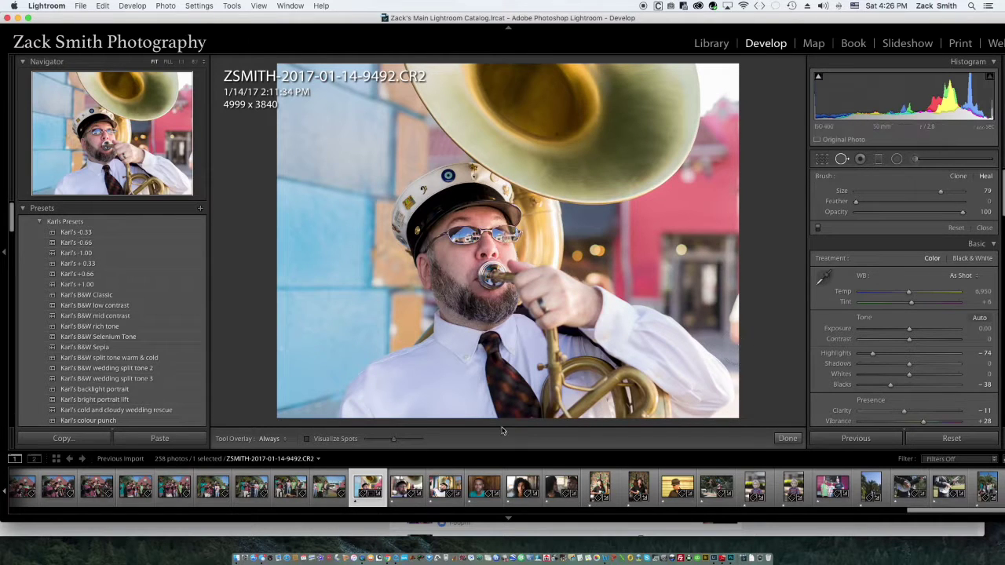
Export the edited tuba player photo with the "1200px at 72" user preset.
right_click(358, 486)
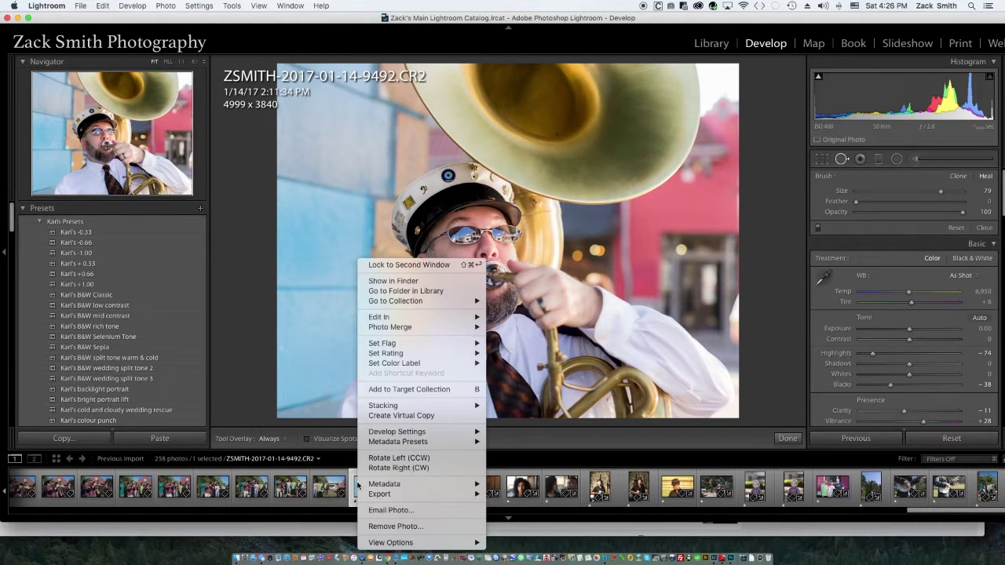
mouse_move(424, 494)
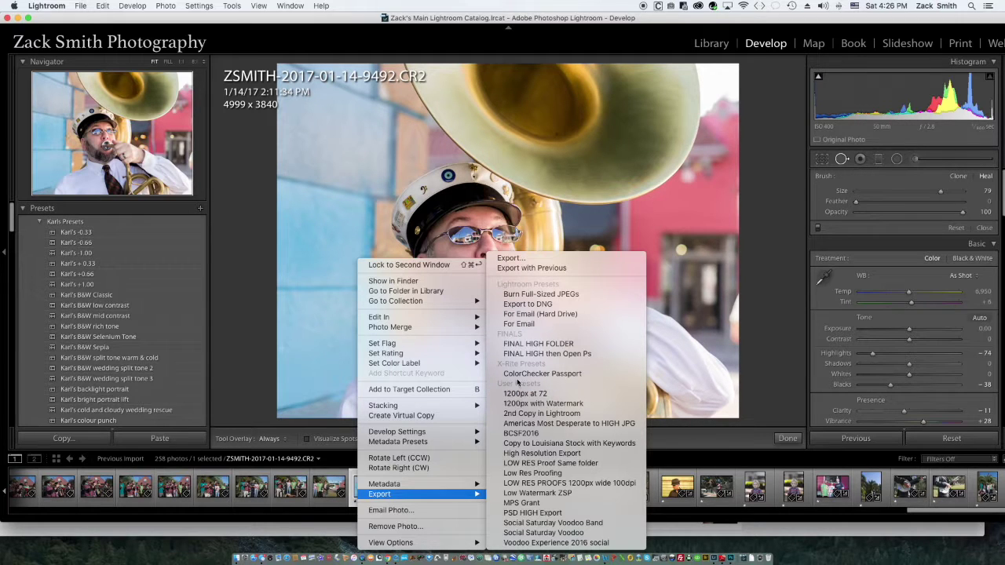
left_click(522, 393)
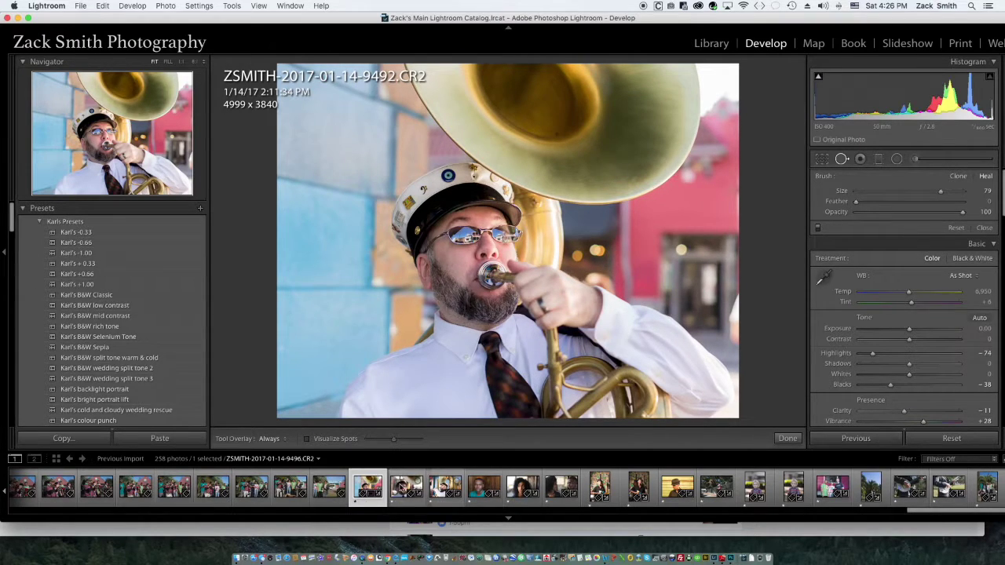
On the second tuba player photo, set Blacks to −8, Clarity to +29 and Vibrance to −17.
left_click(400, 487)
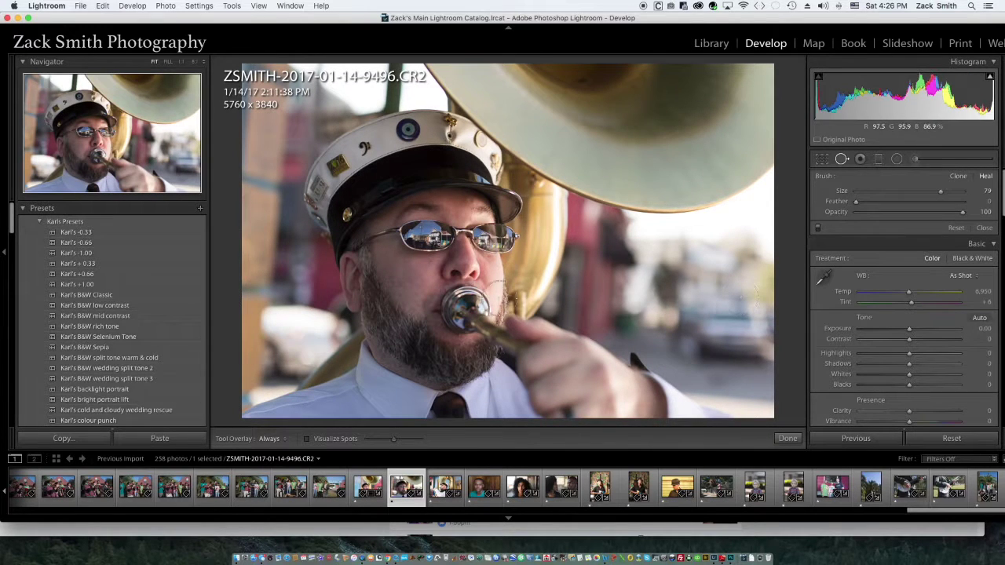
left_click_drag(909, 385, 924, 414)
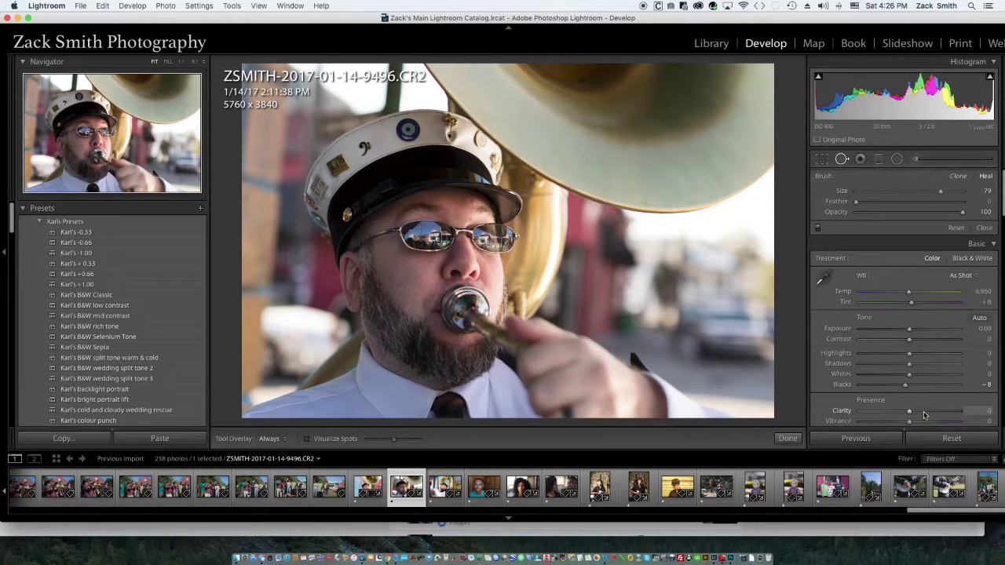
left_click_drag(908, 424, 900, 424)
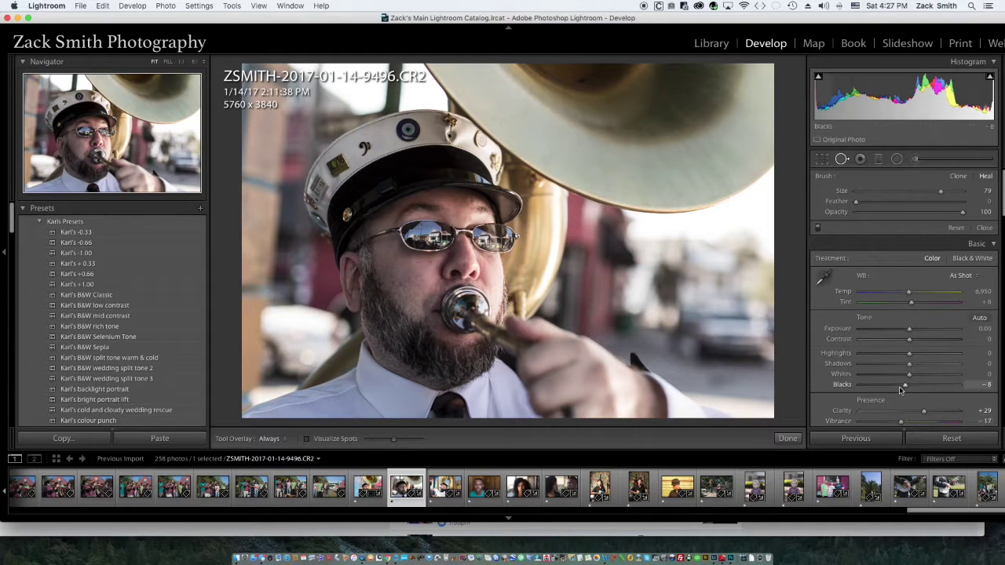
Paint an Adjustment Brush mask over the sunglass lenses on the second tuba player photo.
scroll(901, 389, "down", 2)
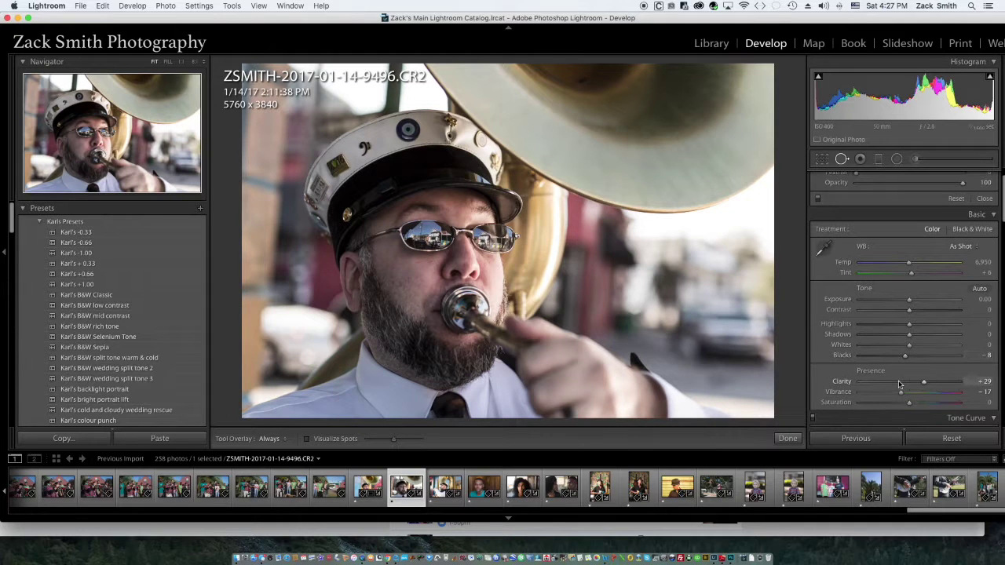
left_click(915, 158)
scroll(420, 243, "up", 6)
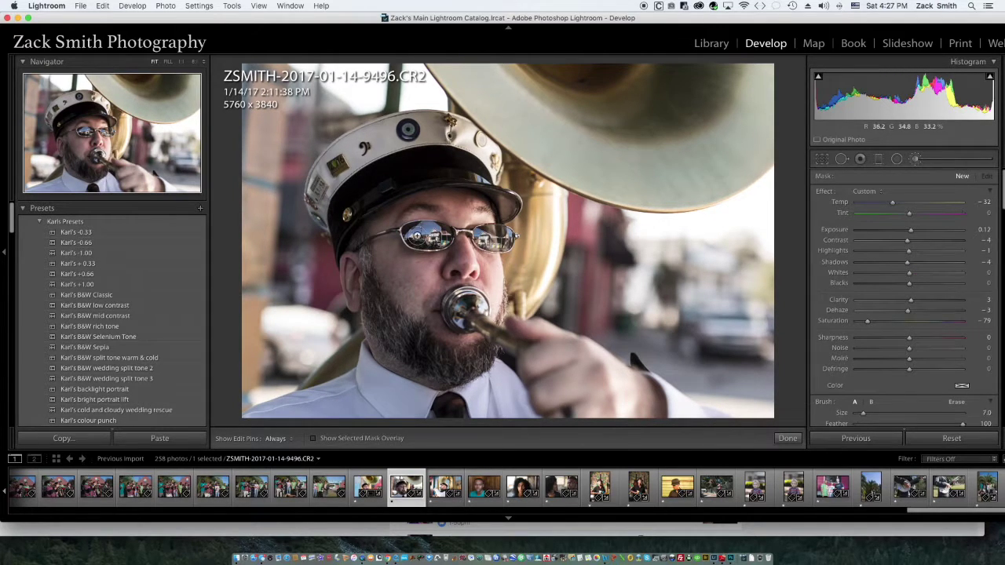
left_click_drag(416, 234, 472, 240)
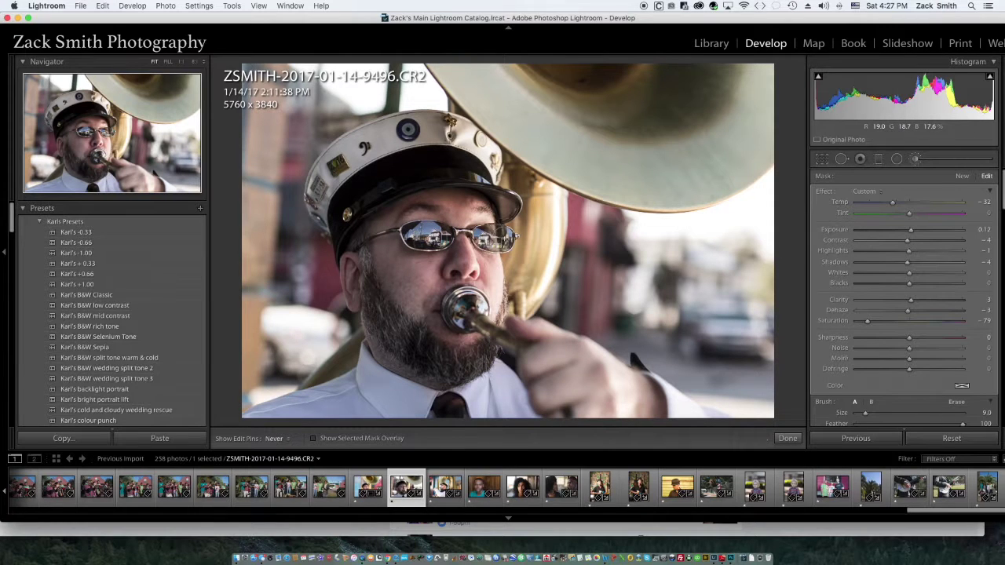
Set the sunglasses mask's Temp to −94, Exposure to 0.19, Clarity to 13, Dehaze to 10 and Saturation to 40.
mouse_move(868, 328)
left_mouse_down()
mouse_move(925, 328)
mouse_move(912, 303)
mouse_move(914, 312)
left_mouse_up()
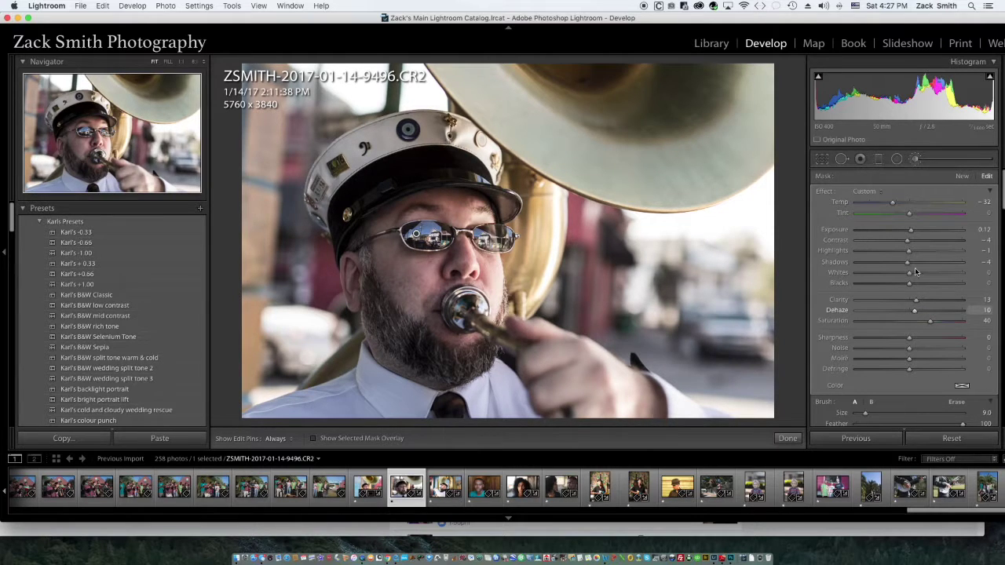
left_click_drag(894, 203, 924, 207)
left_click_drag(922, 204, 855, 204)
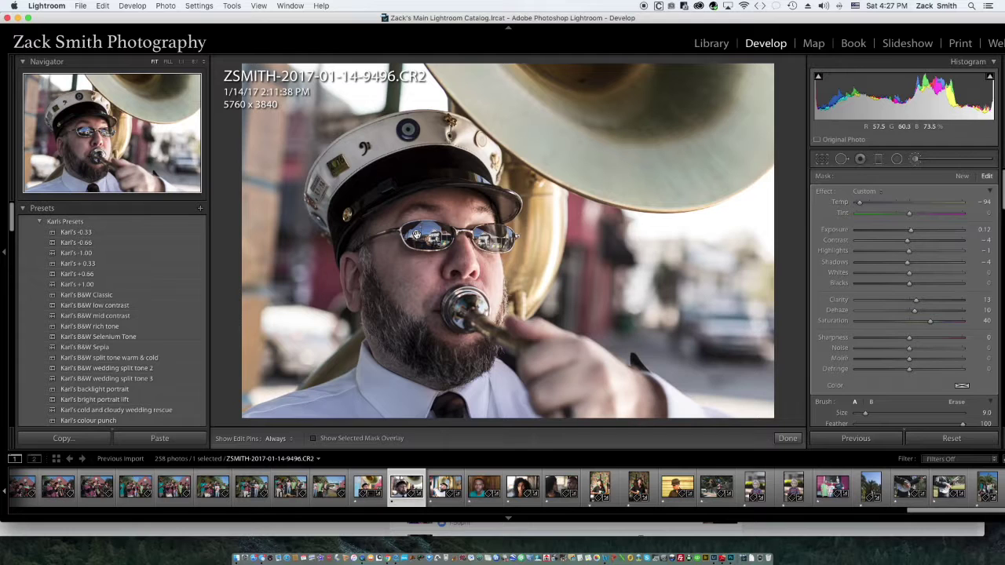
mouse_move(912, 232)
left_mouse_down()
mouse_move(941, 231)
mouse_move(880, 231)
mouse_move(934, 232)
mouse_move(883, 235)
mouse_move(918, 242)
left_mouse_up()
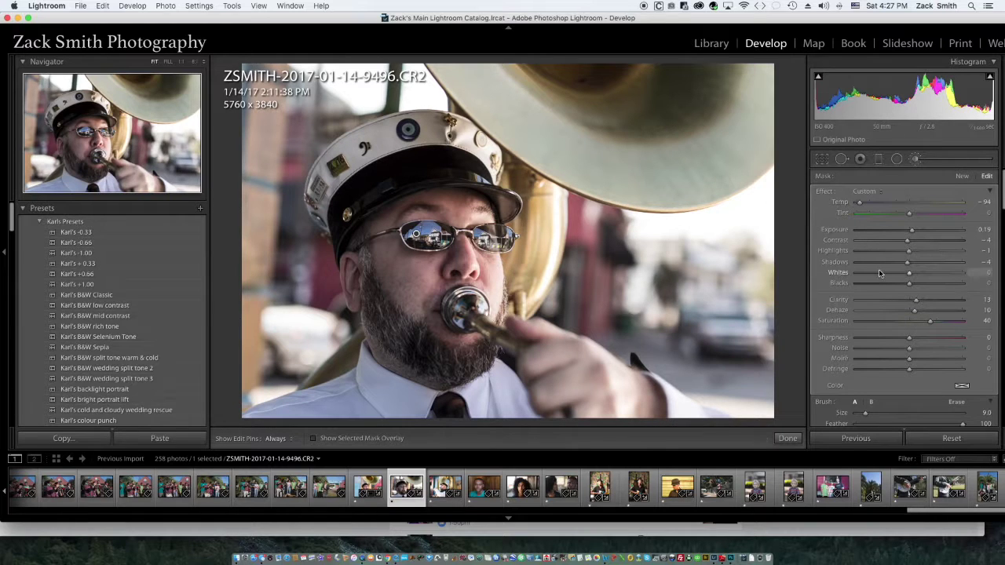
Check the crop boundary of the second tuba player photo and export it with the "1200px at 72" user preset.
left_click(821, 159)
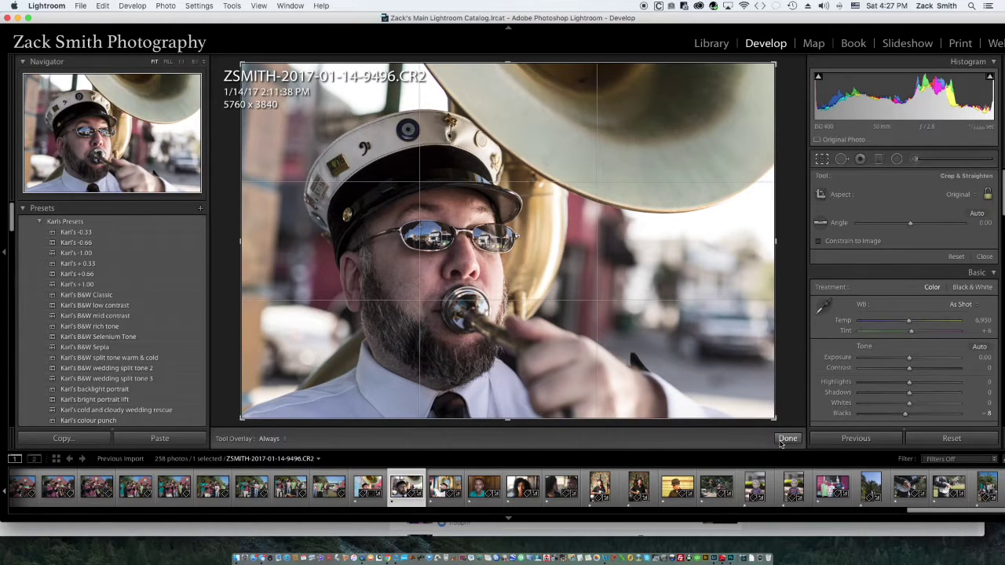
right_click(407, 485)
mouse_move(455, 492)
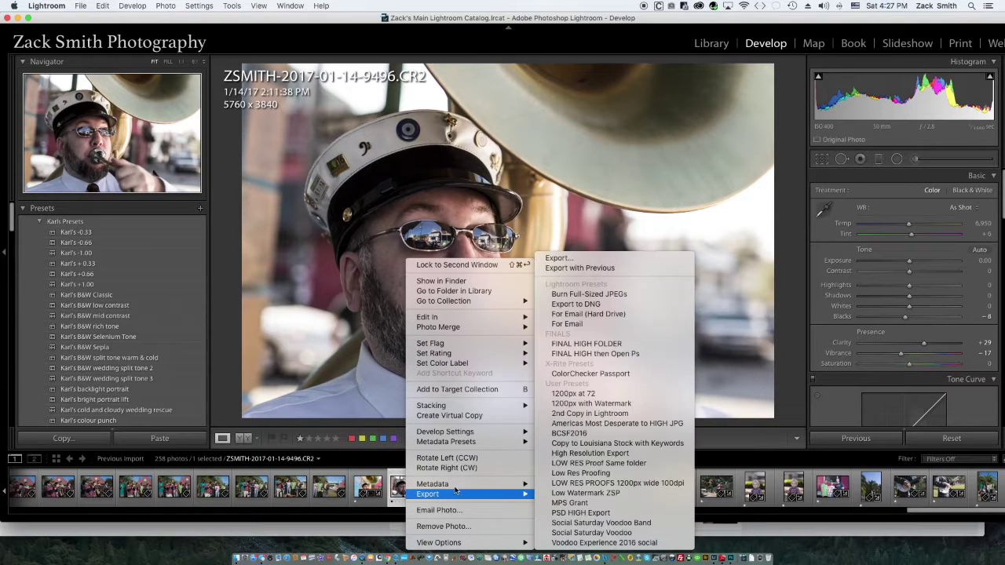
left_click(593, 393)
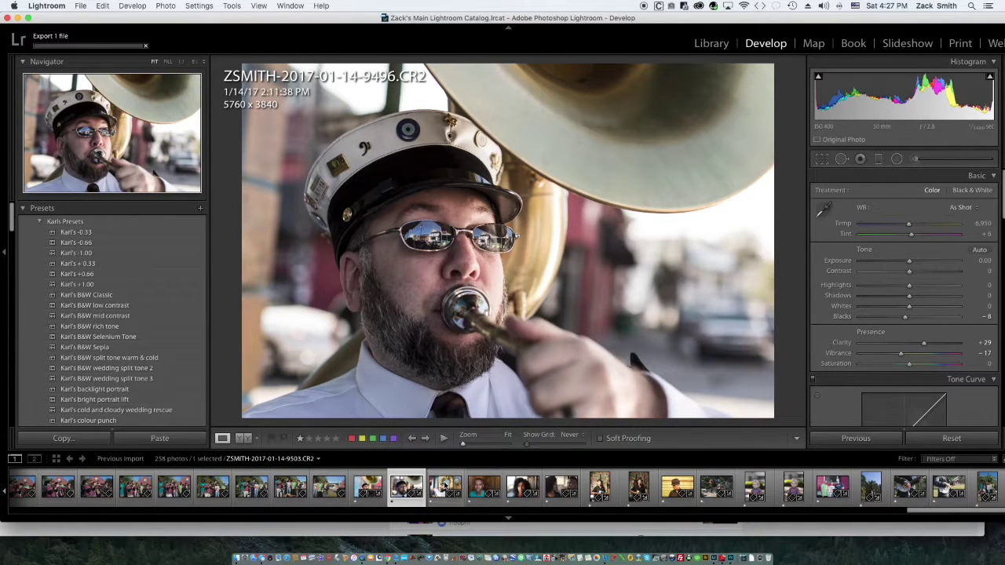
On the third tuba player photo, set Contrast to +18, Highlights to −36 and Clarity to +20.
left_click(444, 487)
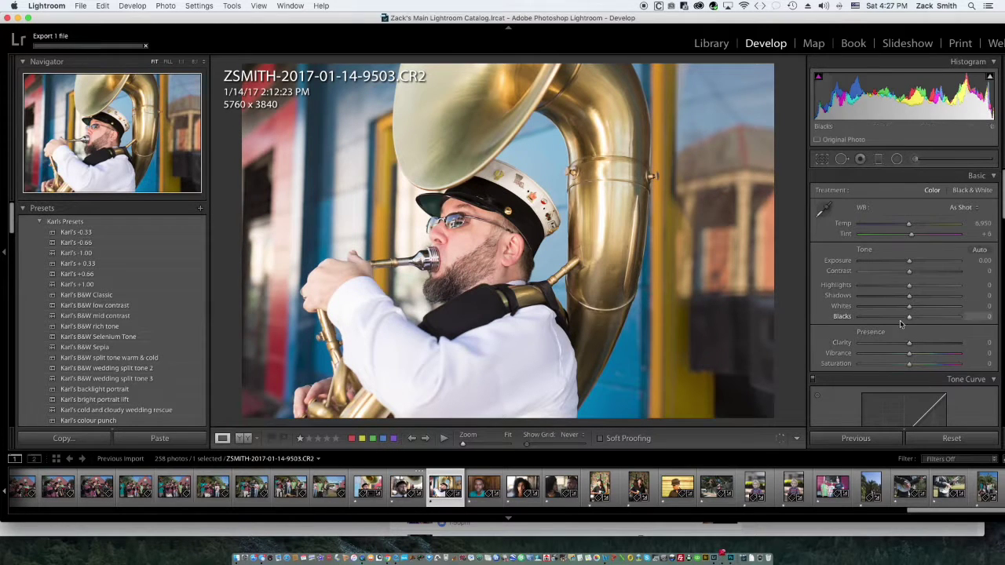
left_click(918, 272)
left_click_drag(909, 285, 892, 285)
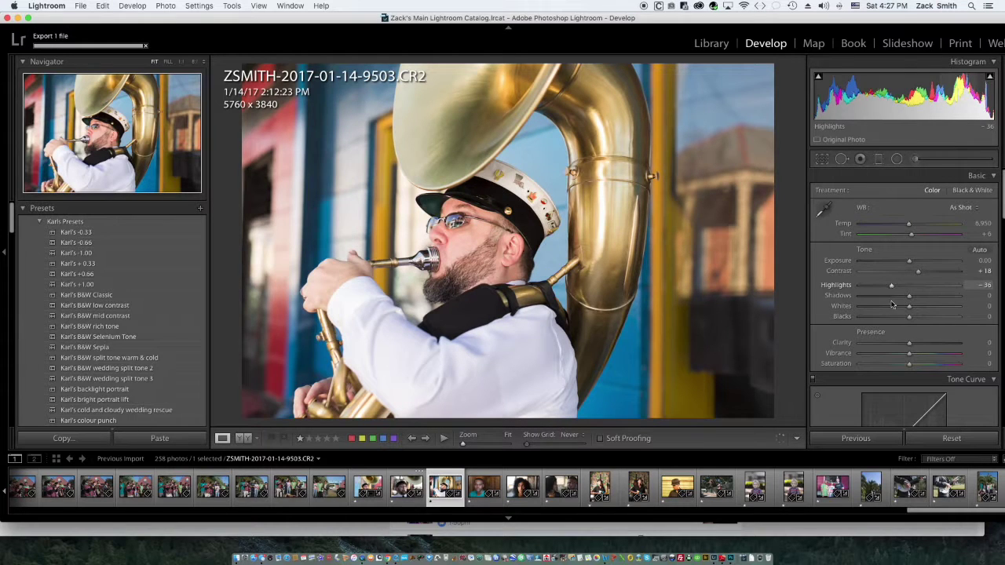
left_click(920, 344)
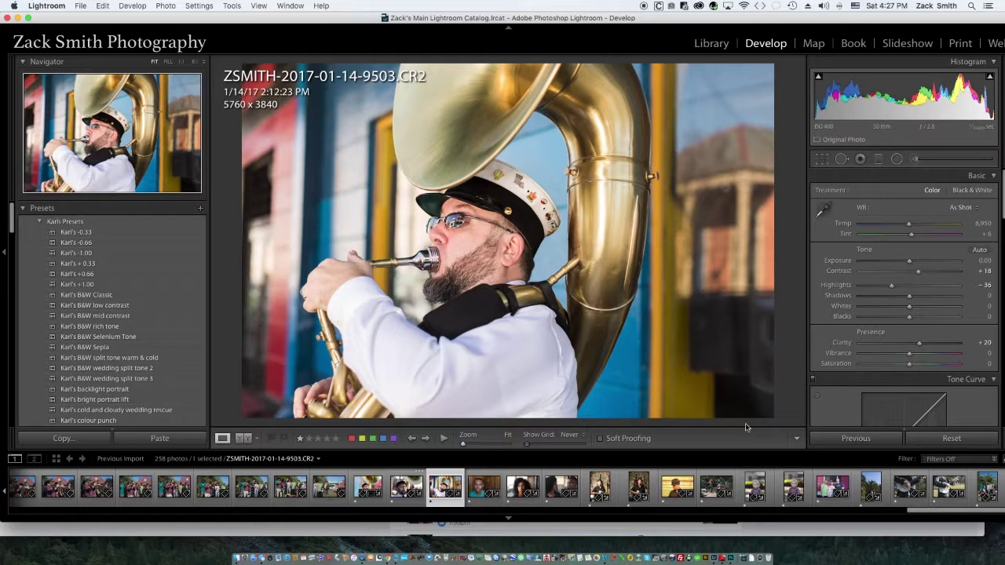
Export the third tuba player photo with the "1200px at 72" user preset, and open the teal-shirt portrait for editing.
right_click(452, 491)
mouse_move(471, 494)
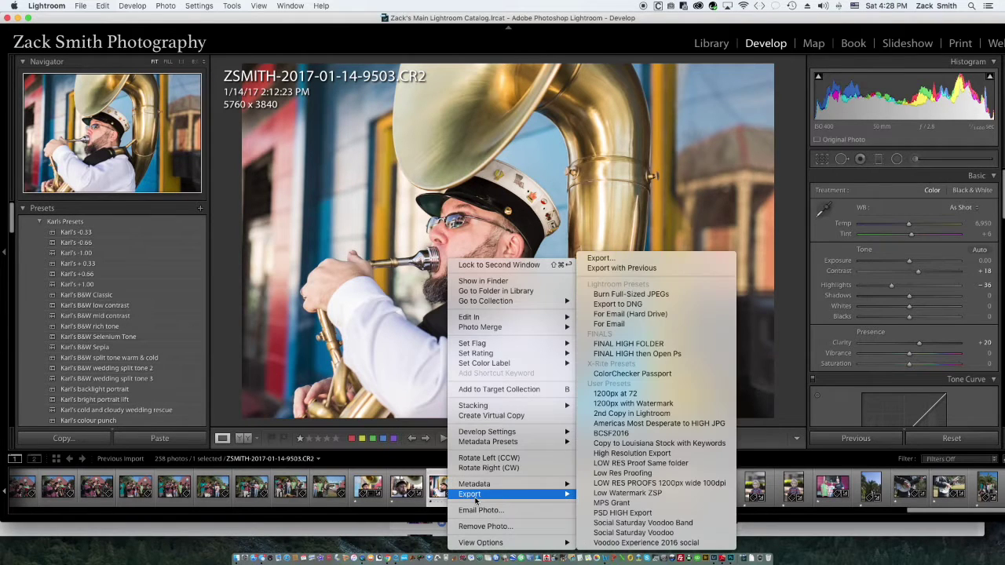
left_click(625, 397)
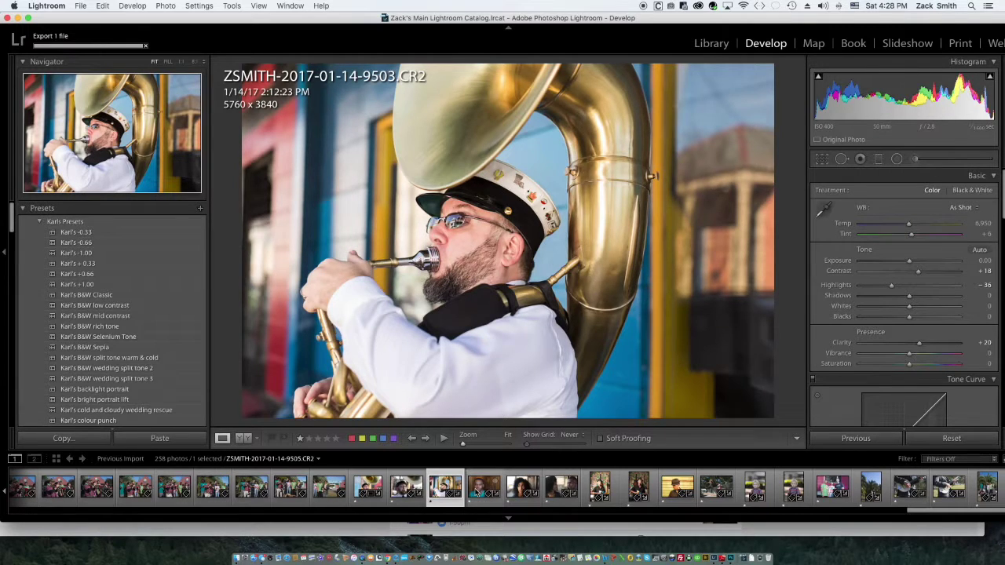
left_click(484, 488)
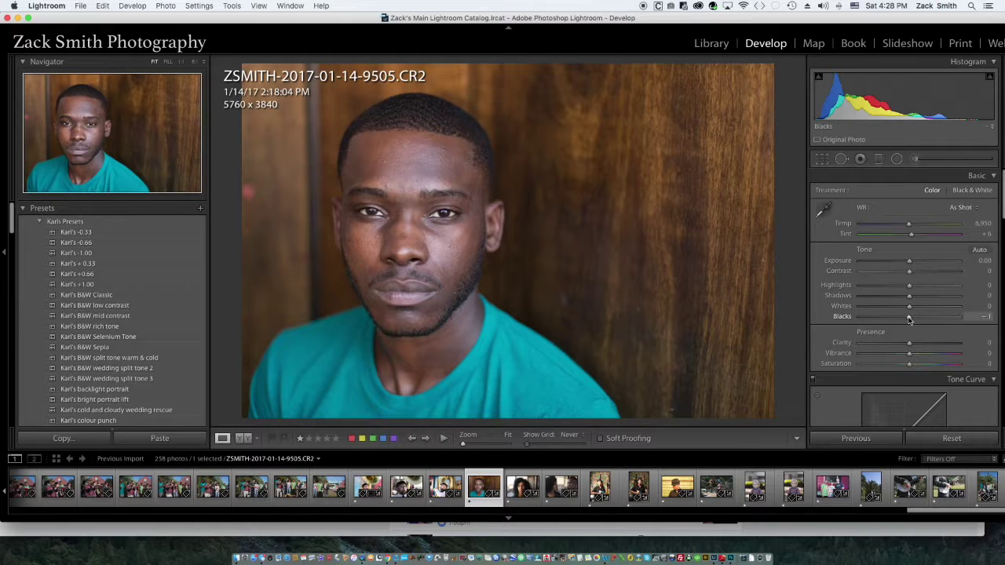
Try toning the teal-shirt portrait manually with Blacks at −50, Vibrance at −27 and a sharpening Amount of 59.
left_click_drag(906, 318, 884, 322)
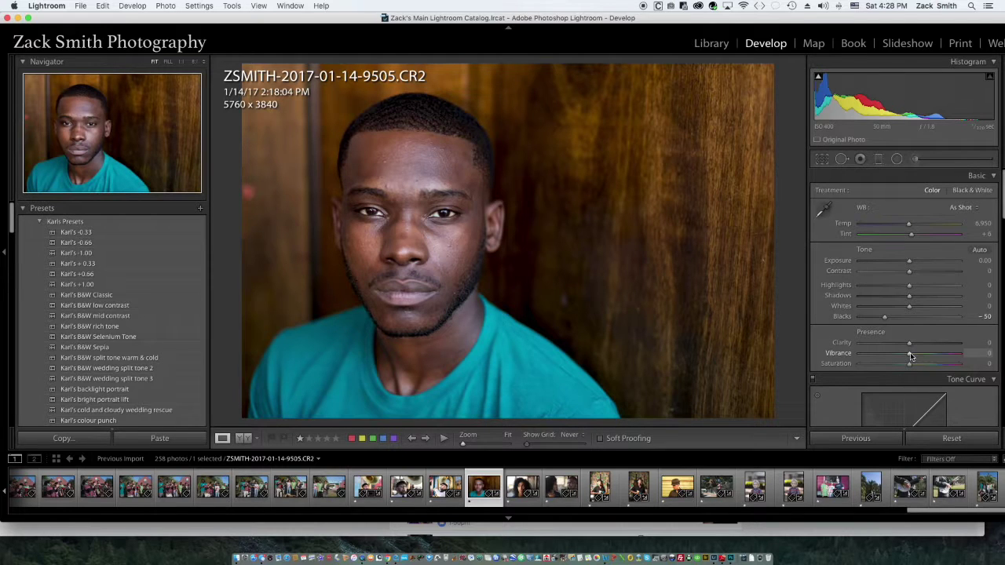
left_click_drag(925, 357, 897, 357)
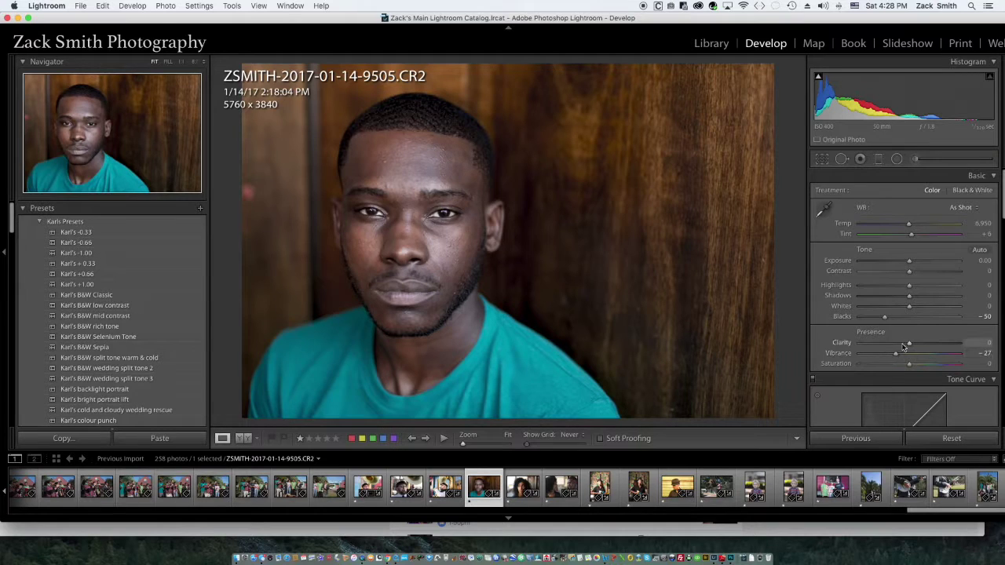
left_click_drag(909, 345, 903, 345)
scroll(902, 345, "down", 10)
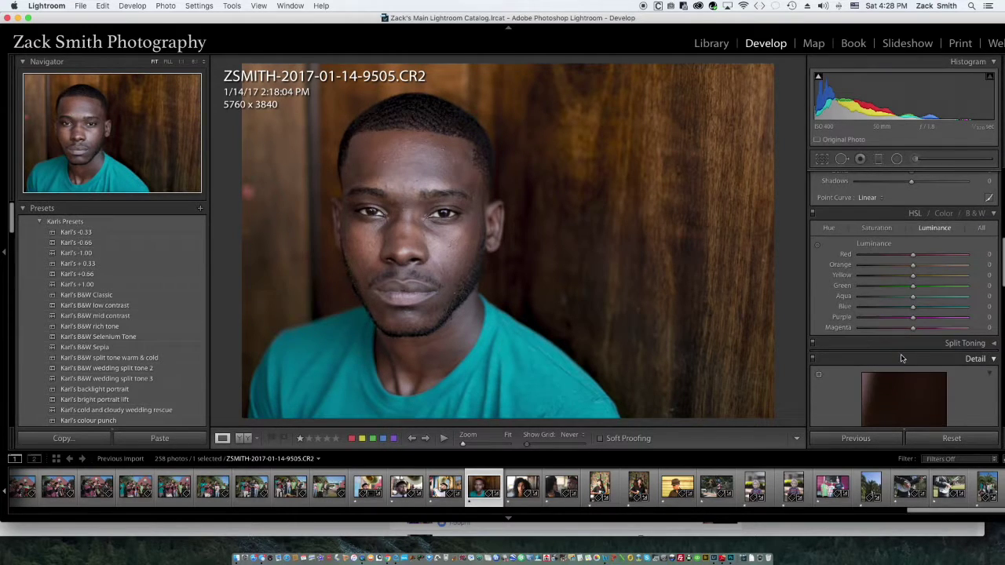
scroll(902, 351, "down", 8)
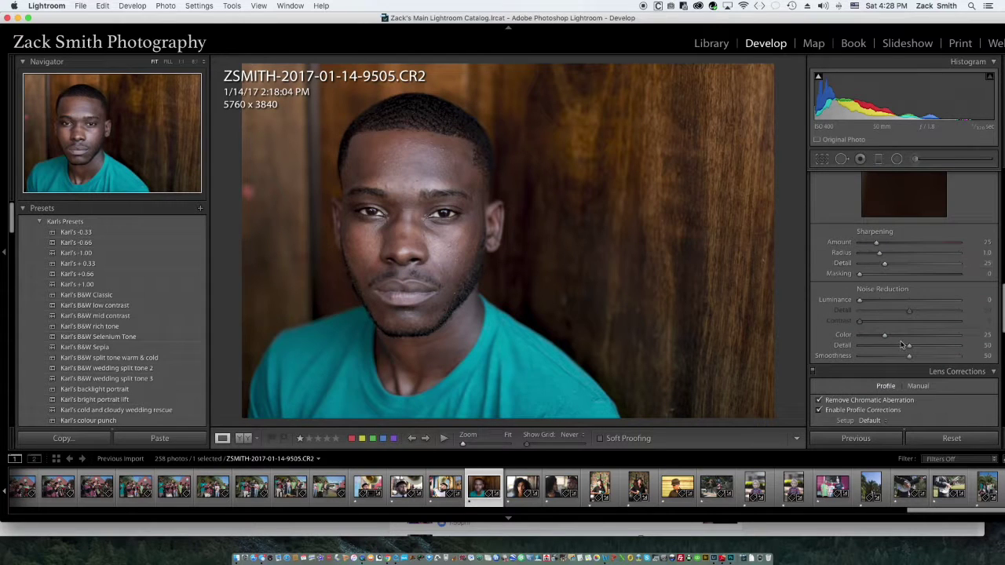
left_click_drag(881, 244, 898, 245)
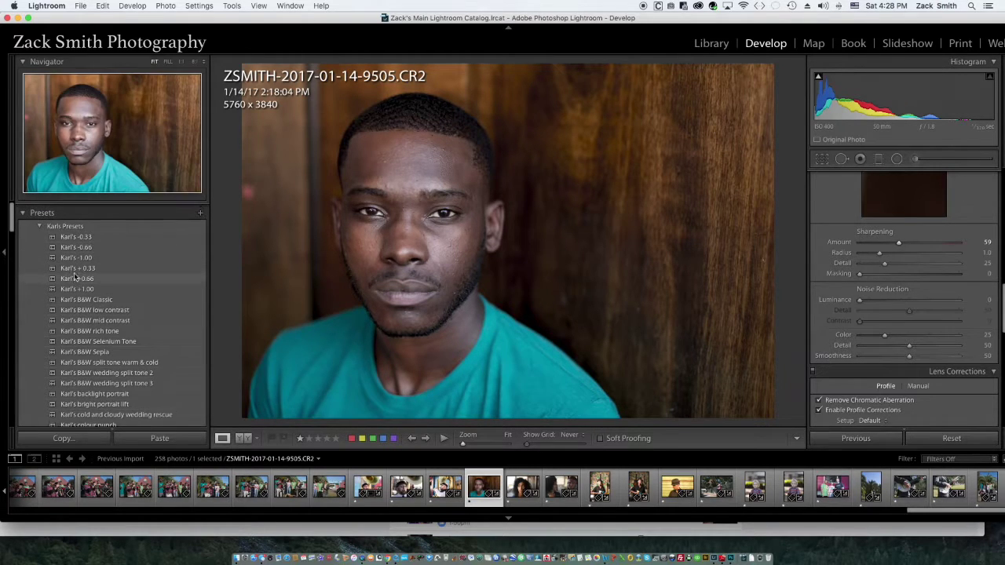
Apply the FILM_WED_09 develop preset to the teal-shirt portrait.
left_click(39, 222)
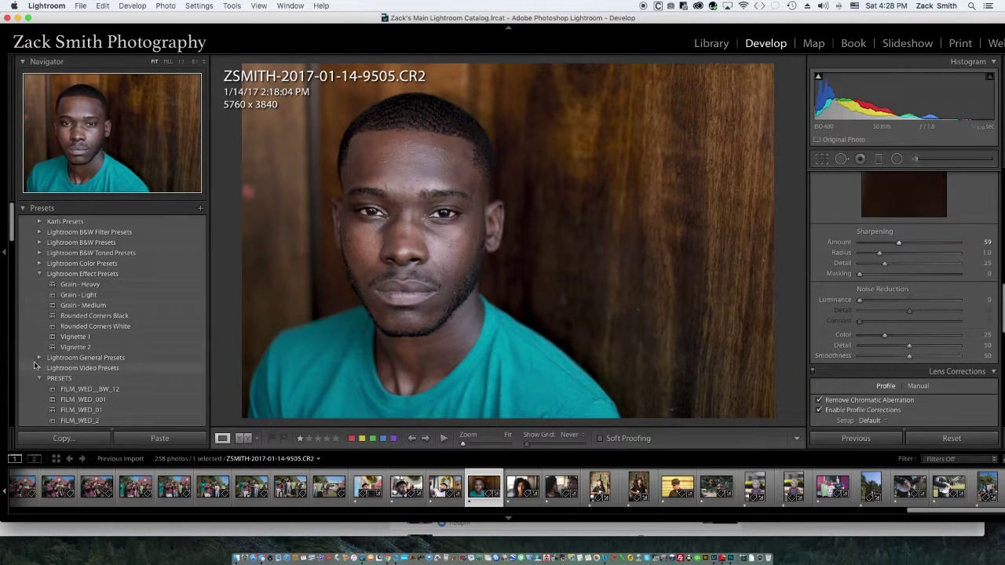
scroll(62, 369, "down", 3)
scroll(67, 368, "down", 2)
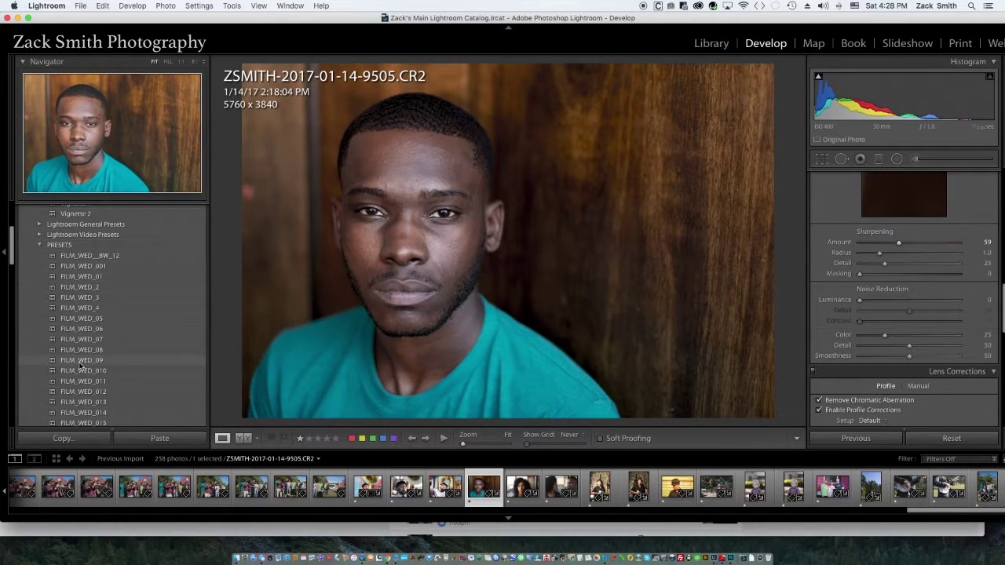
left_click(80, 363)
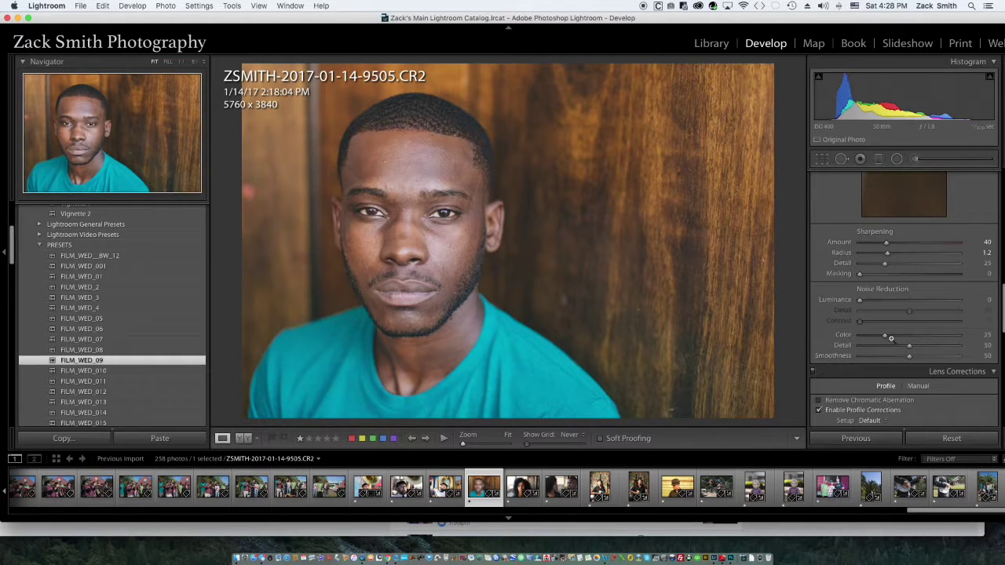
Set the teal-shirt portrait's Color noise reduction to 35 and its Contrast to +10.
left_click_drag(891, 338, 900, 339)
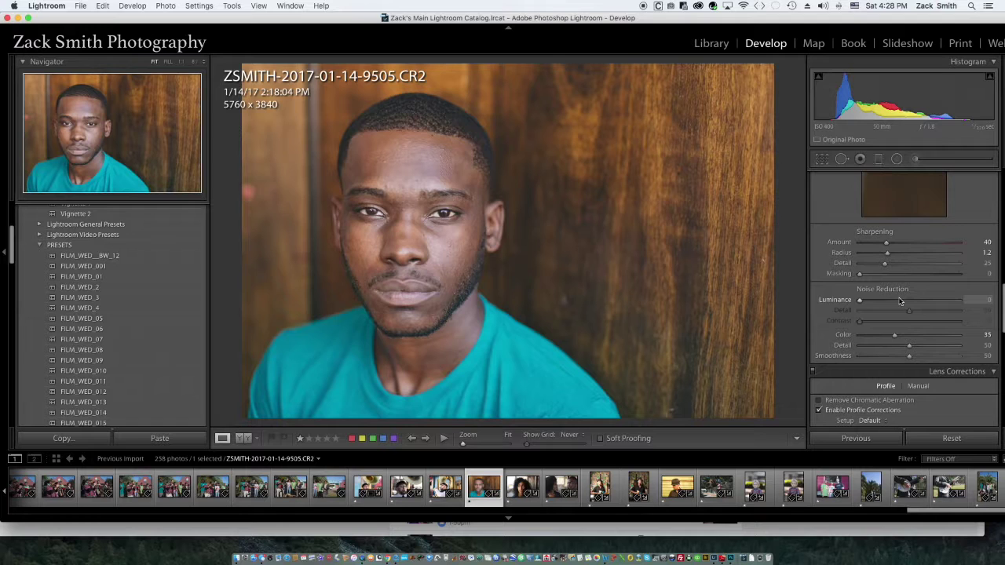
scroll(895, 304, "up", 10)
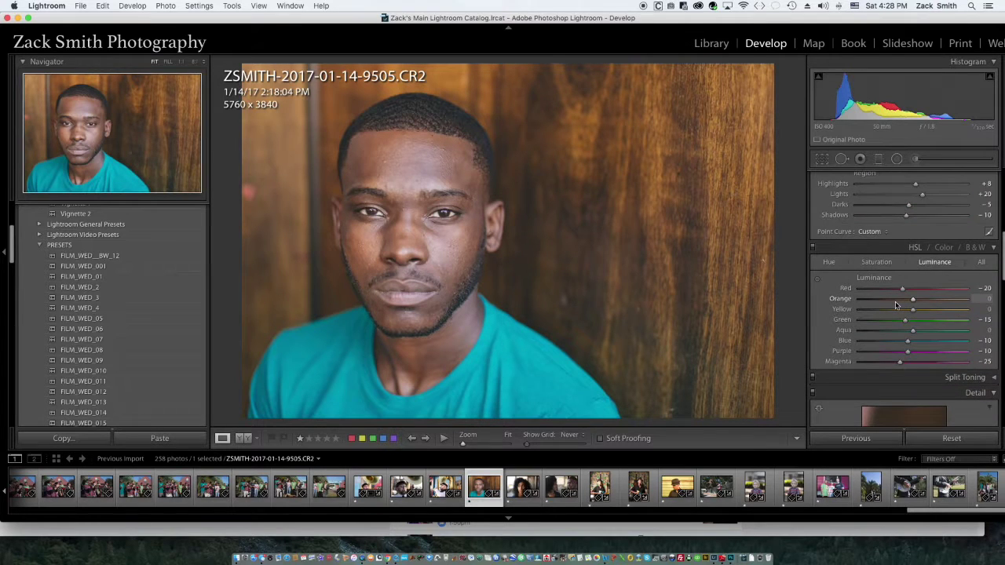
scroll(896, 301, "up", 5)
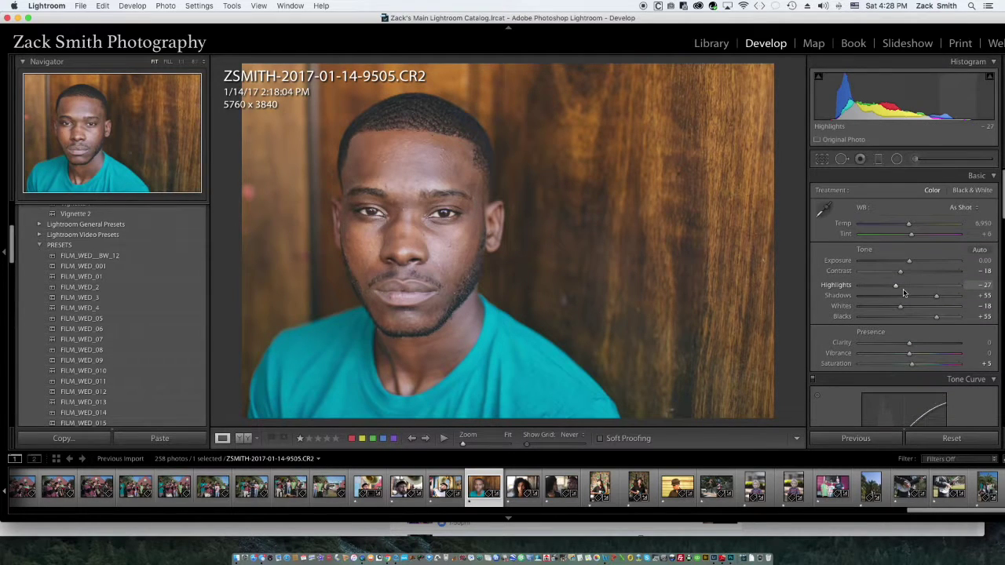
left_click(915, 272)
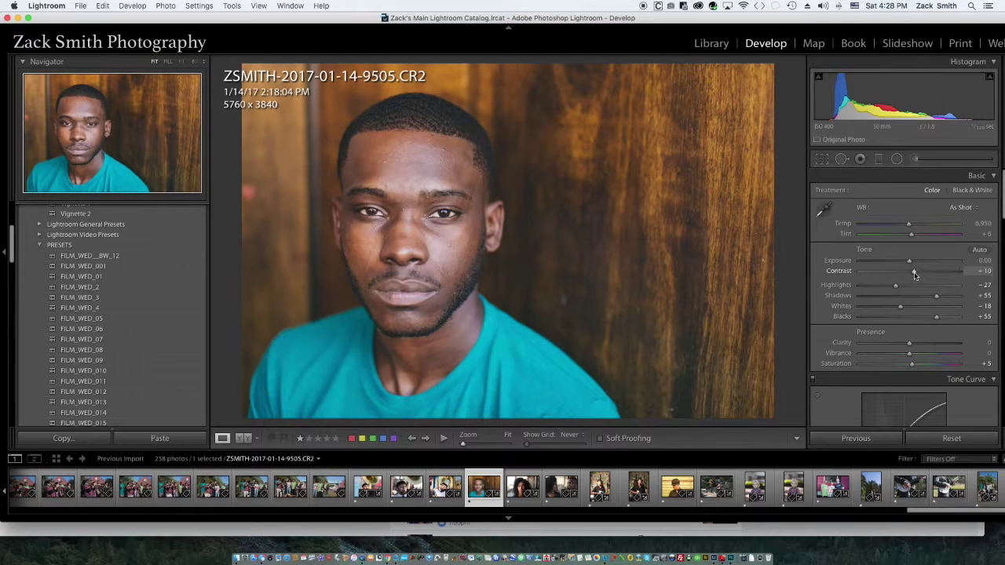
Export the teal-shirt portrait with the "1200px at 72" user preset.
right_click(472, 486)
mouse_move(503, 497)
left_click(673, 394)
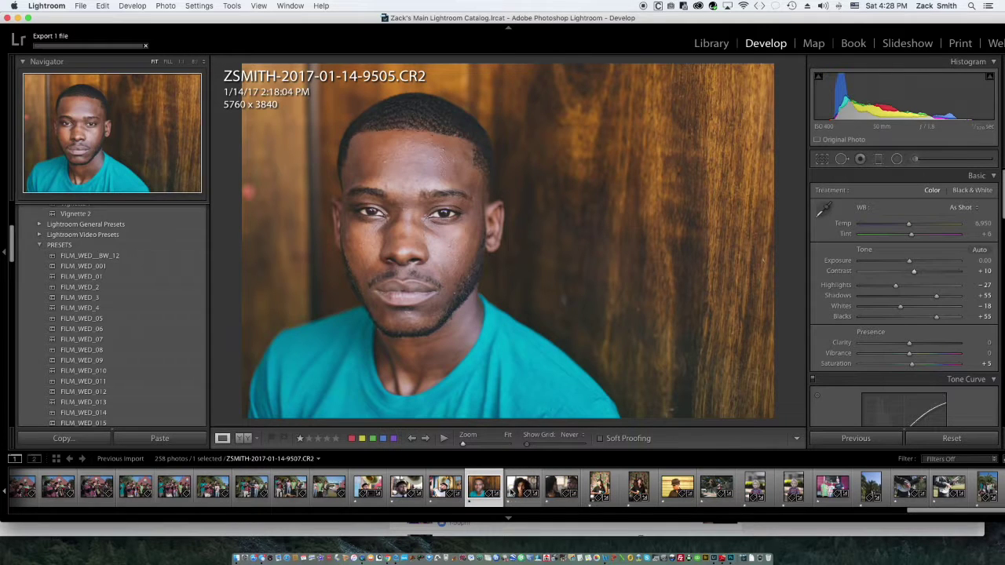
On the curly-haired woman's portrait, try Highlights at −99 with raised Clarity, and apply the FILM_WED_010 develop preset.
left_click(511, 492)
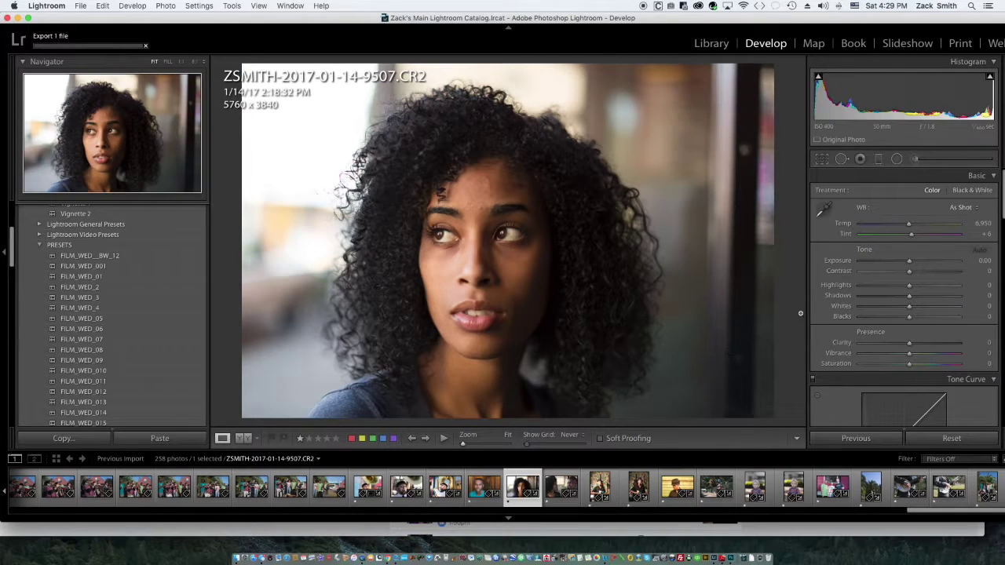
left_click(861, 285)
left_click(921, 344)
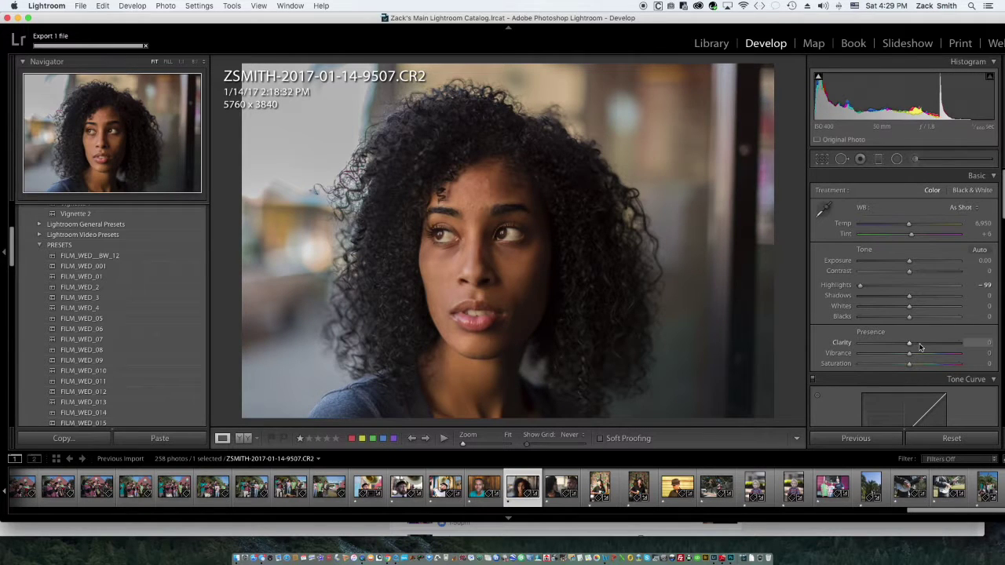
left_click(79, 371)
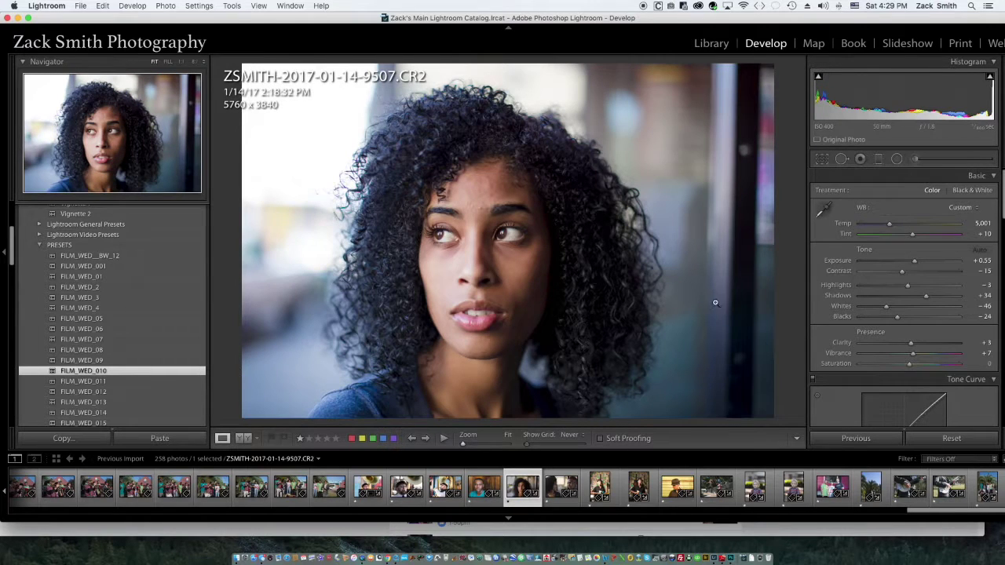
Set the curly-haired woman's portrait to Exposure +0.15, Clarity +30 and Vibrance −35.
left_click_drag(915, 261, 910, 263)
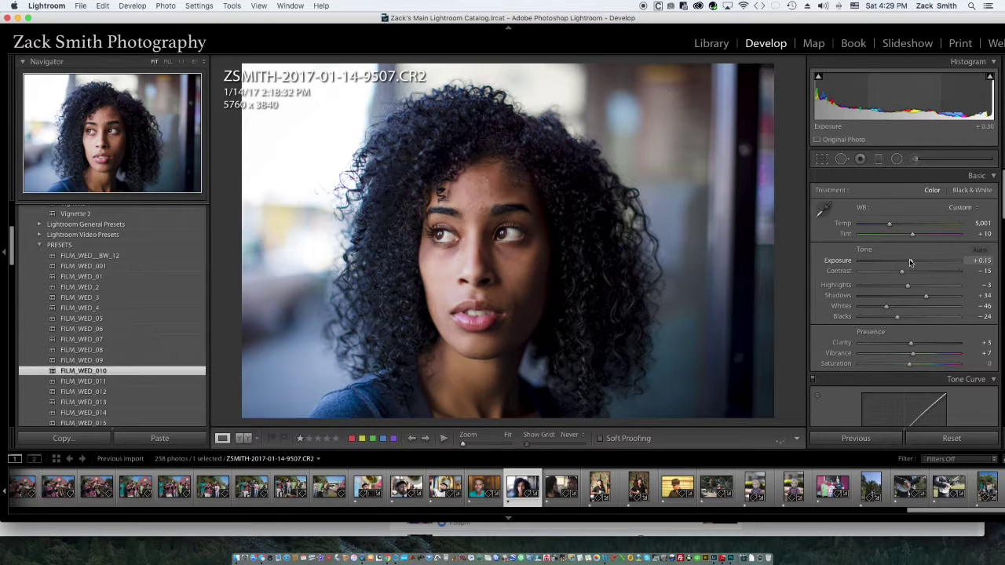
left_click(924, 345)
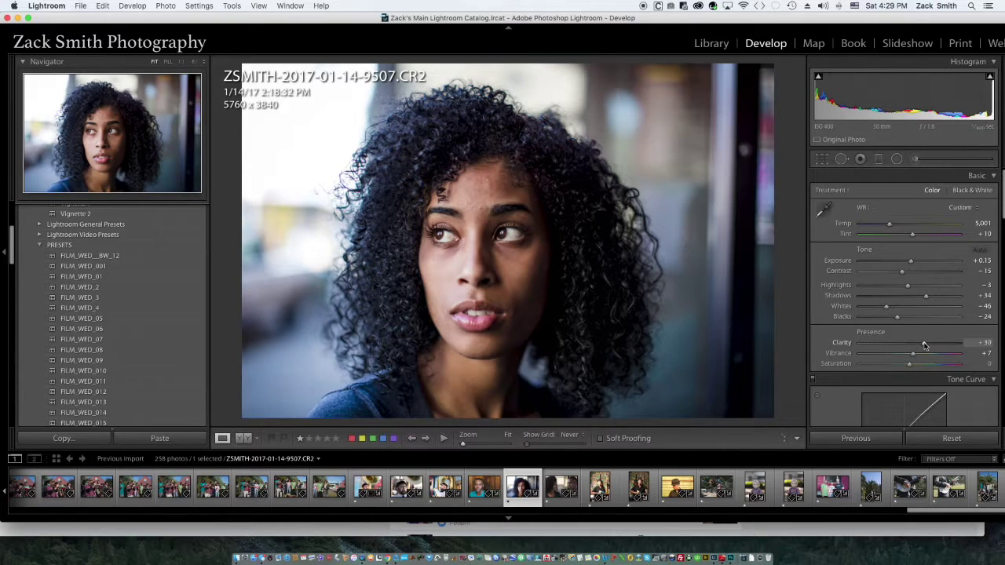
left_click_drag(913, 353, 891, 357)
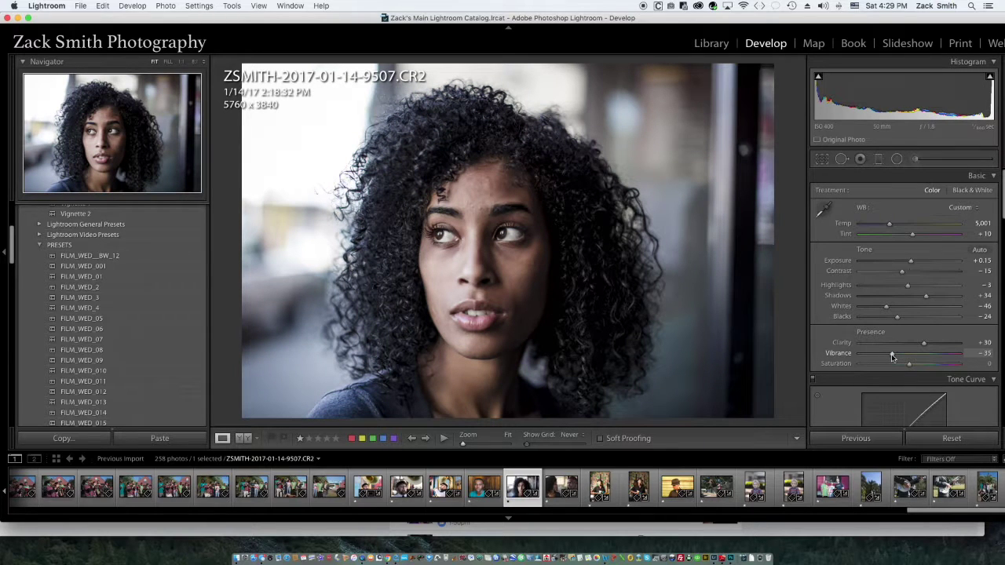
Export the curly-haired woman's portrait with the "1200px at 72" user preset.
right_click(512, 492)
mouse_move(550, 494)
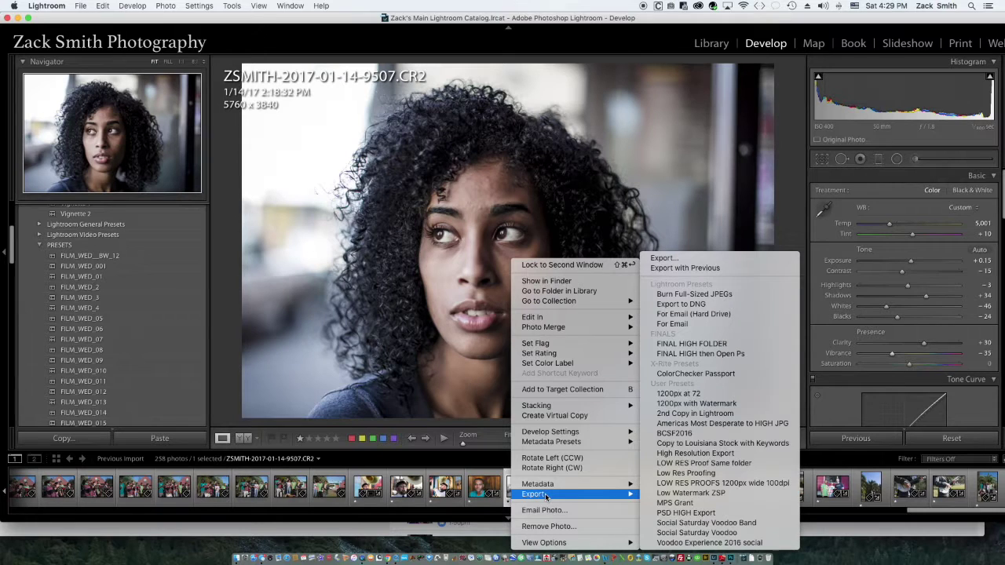
left_click(680, 392)
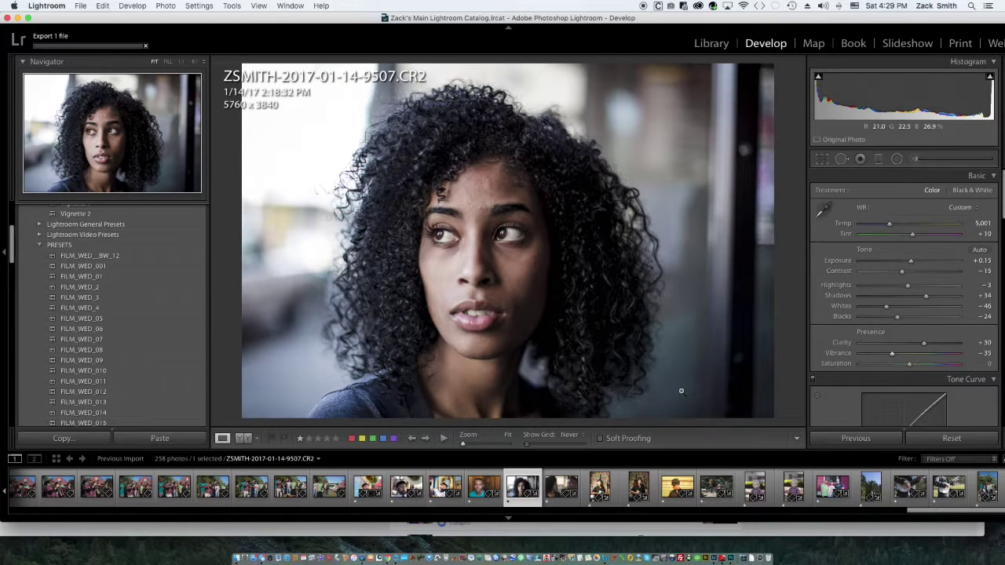
On the couple's portrait, set Contrast to +32 and brush the woman's face with Exposure 1.01, Shadows 48 and Saturation 0.
left_click(552, 493)
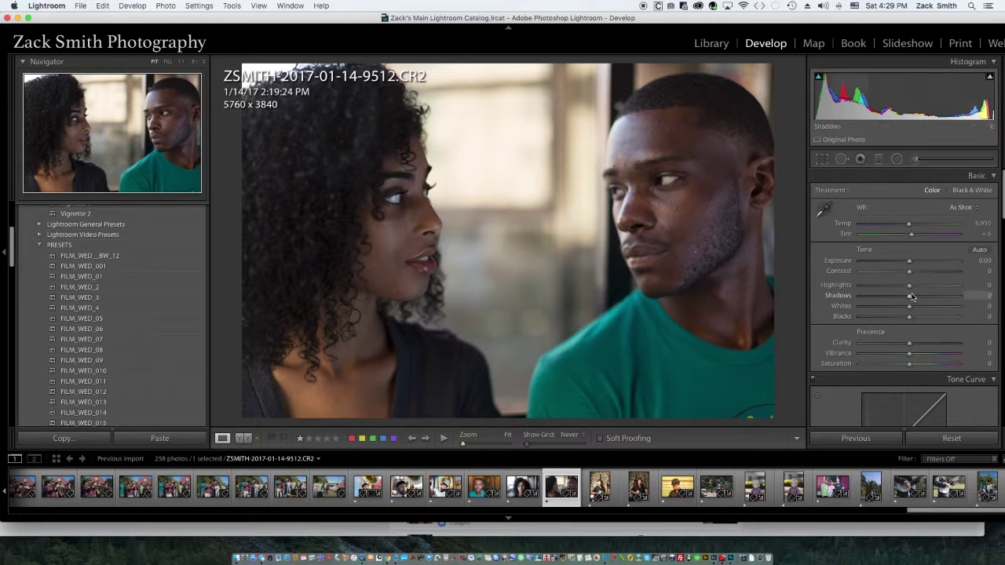
left_click_drag(911, 272, 925, 274)
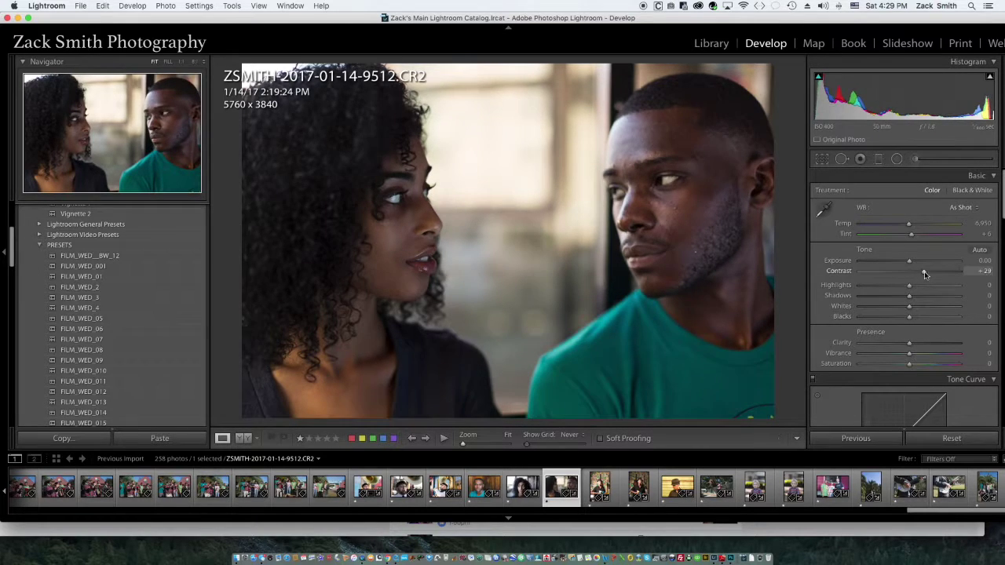
left_click(915, 158)
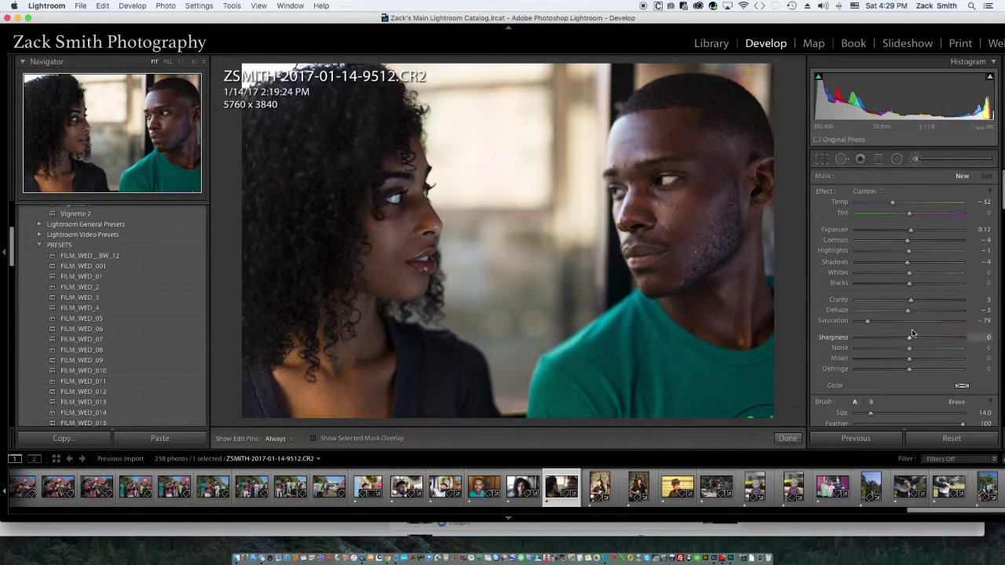
double_click(909, 320)
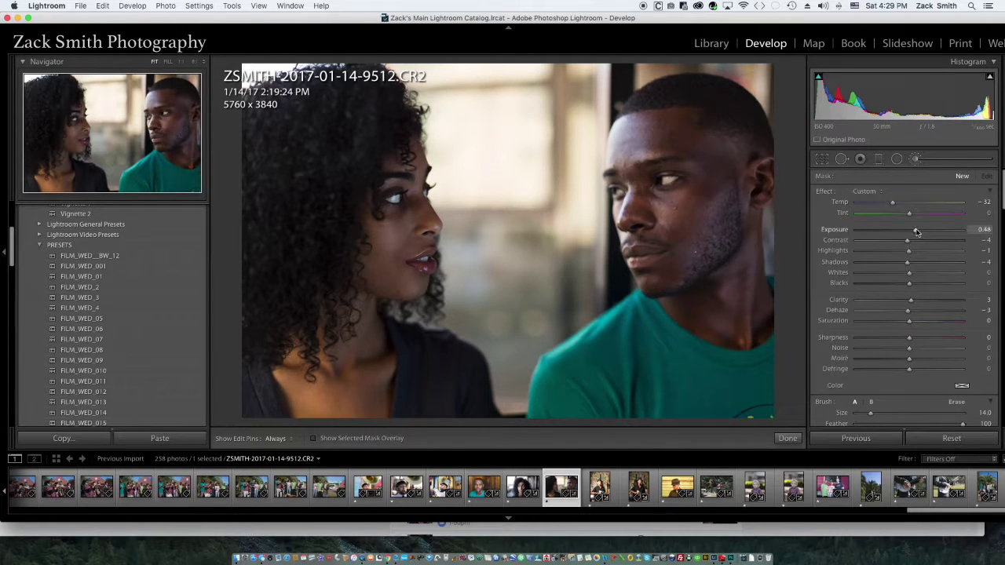
left_click_drag(919, 230, 923, 230)
mouse_move(403, 187)
left_mouse_down()
mouse_move(389, 276)
mouse_move(413, 270)
mouse_move(426, 190)
mouse_move(405, 135)
left_mouse_up()
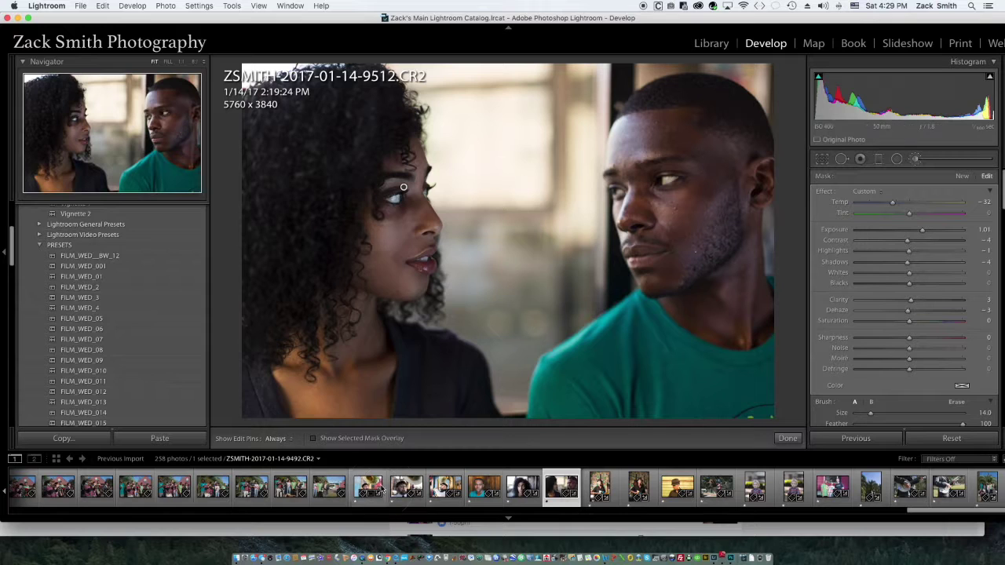
left_click_drag(911, 263, 937, 267)
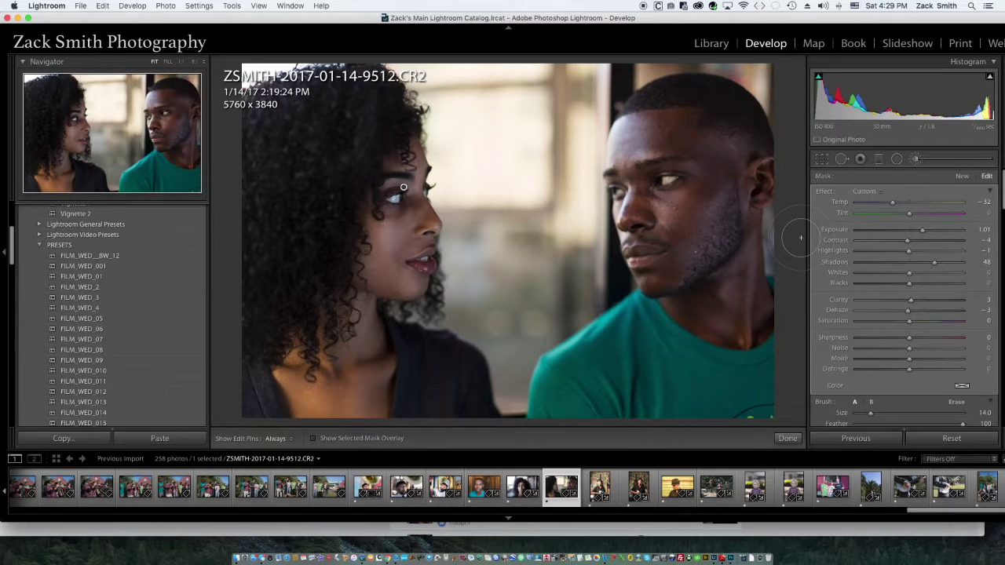
left_click(793, 439)
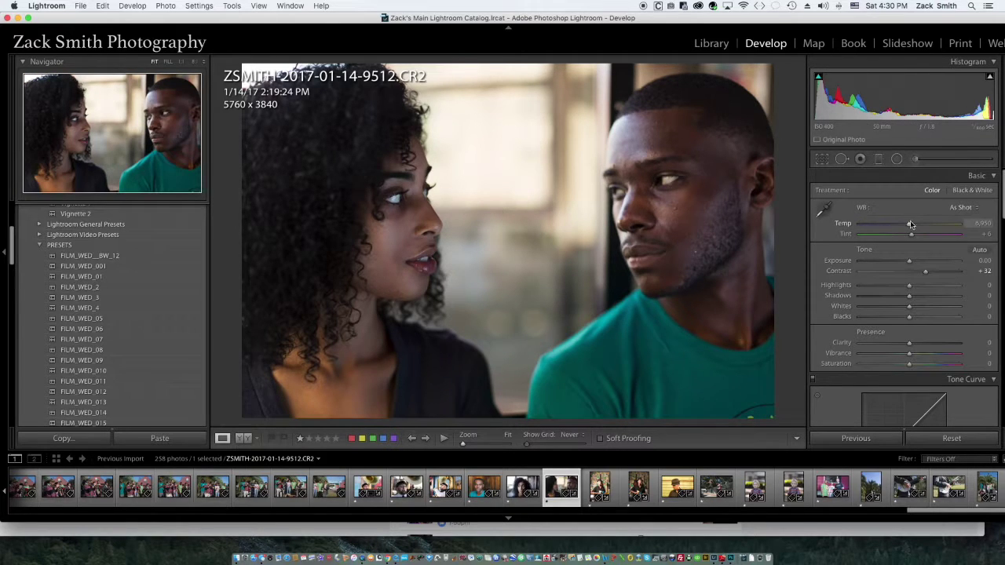
Set the couple's portrait to Temp 5,630 and Exposure +0.60, and export it with a 1200px user preset.
left_click_drag(907, 226, 915, 263)
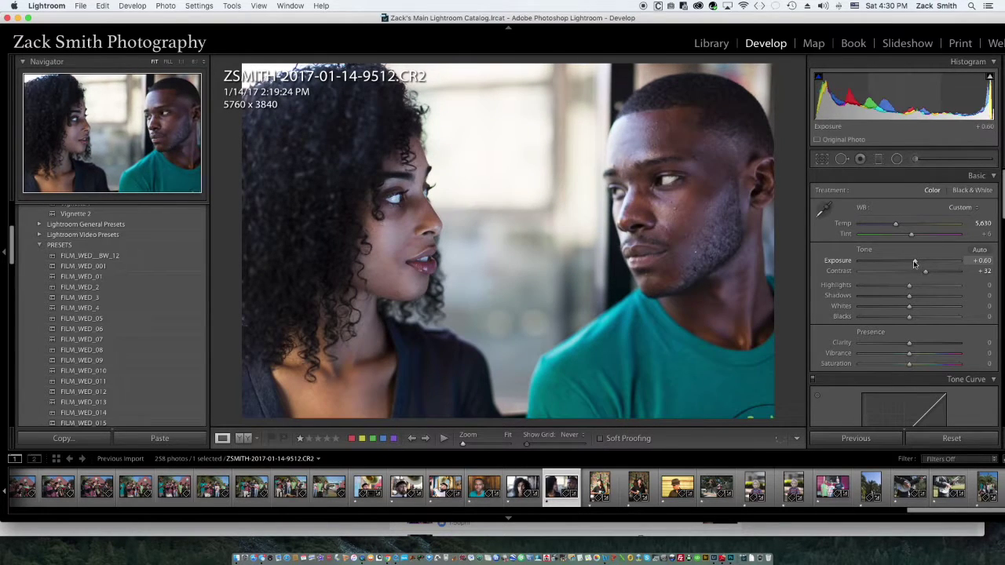
right_click(558, 483)
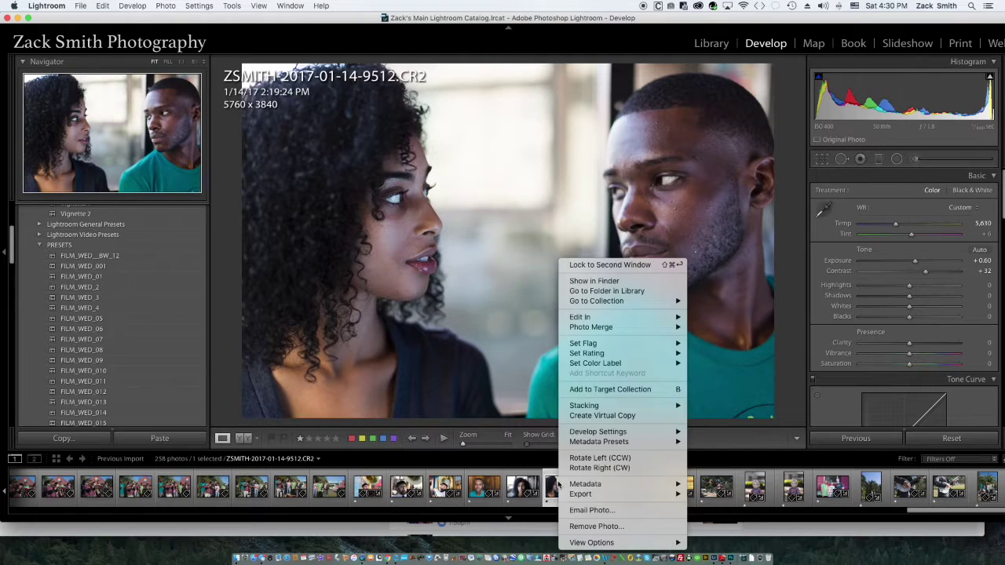
mouse_move(593, 496)
left_click(735, 404)
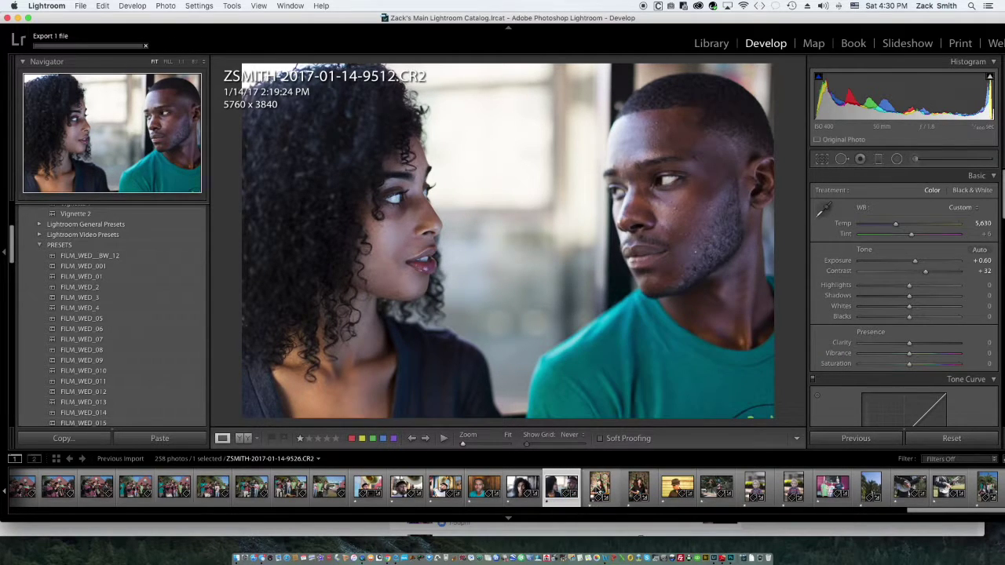
Set the first megaphone portrait to Exposure −0.40, Highlights −81, Clarity −25 and Vibrance −36, and warm its Temp slightly.
left_click(597, 490)
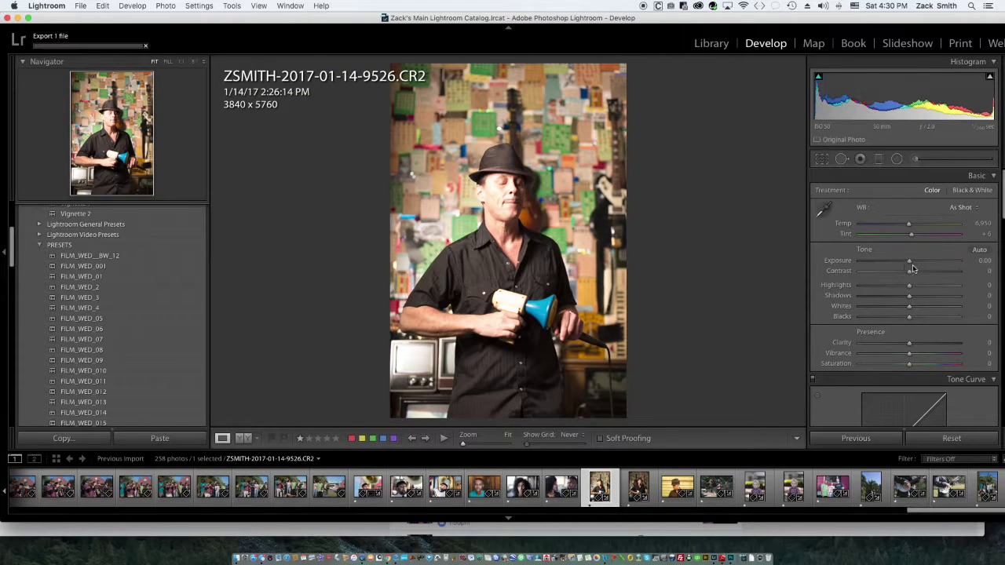
left_click_drag(909, 265, 869, 289)
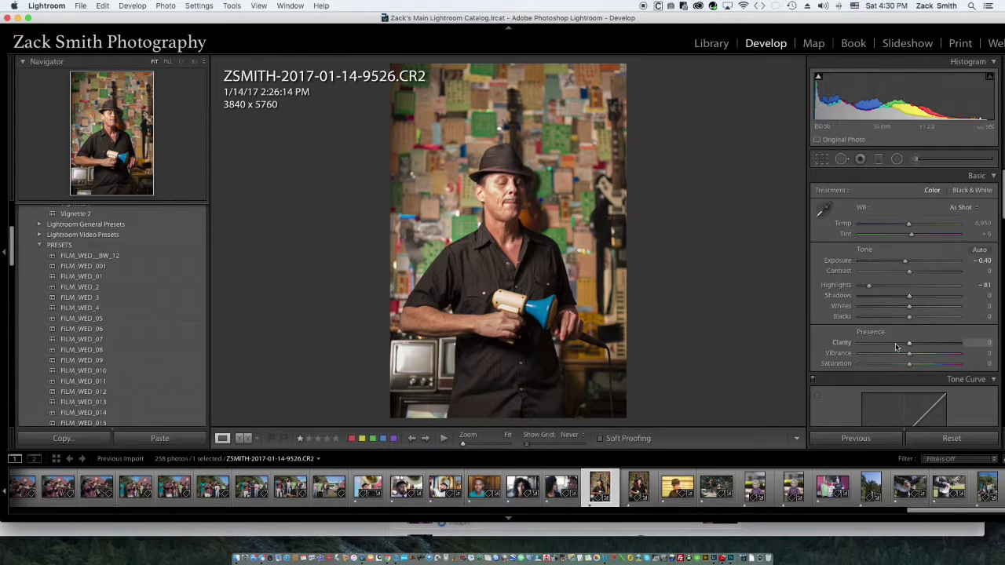
mouse_move(908, 353)
left_mouse_down()
mouse_move(891, 356)
mouse_move(897, 346)
left_mouse_up()
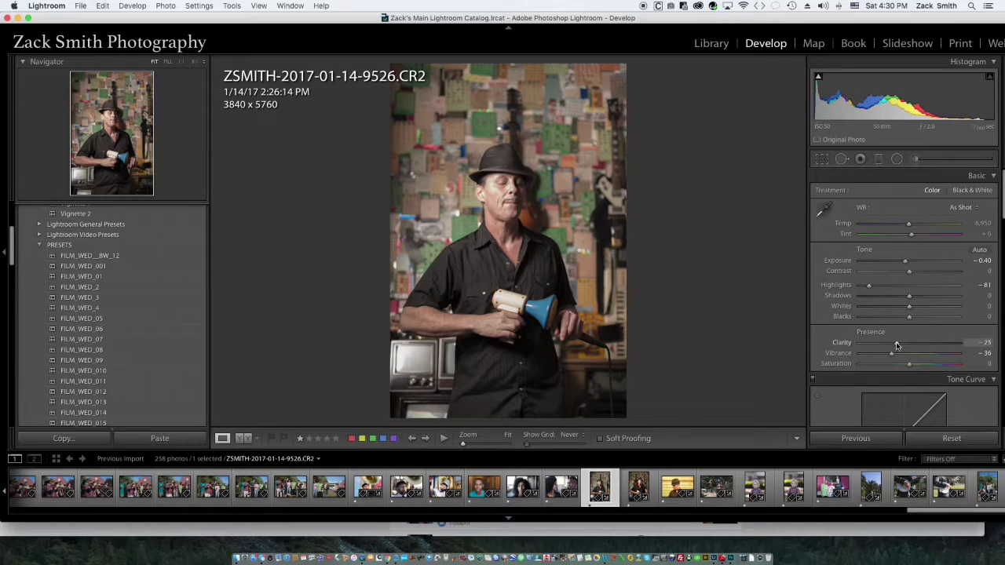
left_click_drag(909, 224, 913, 226)
Darken the first megaphone portrait's edges with a Post-Crop Vignetting Amount of −39.
scroll(907, 361, "down", 10)
scroll(907, 362, "down", 3)
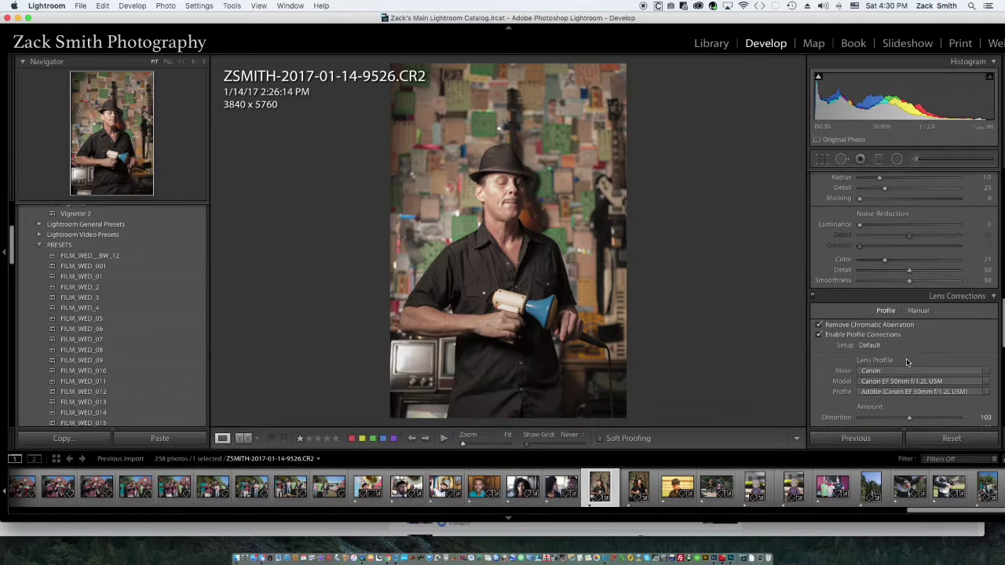
scroll(907, 361, "down", 6)
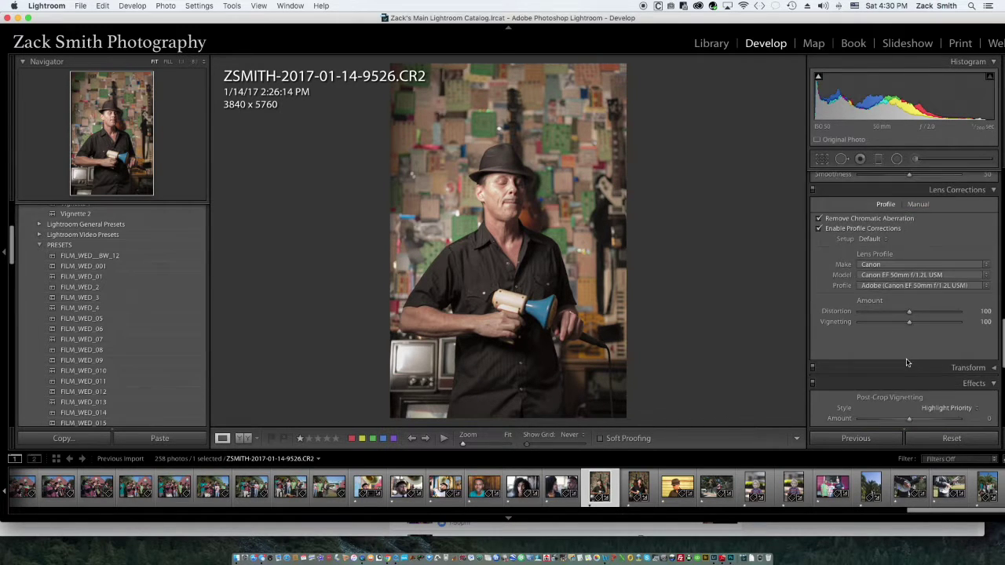
left_click_drag(909, 299, 890, 299)
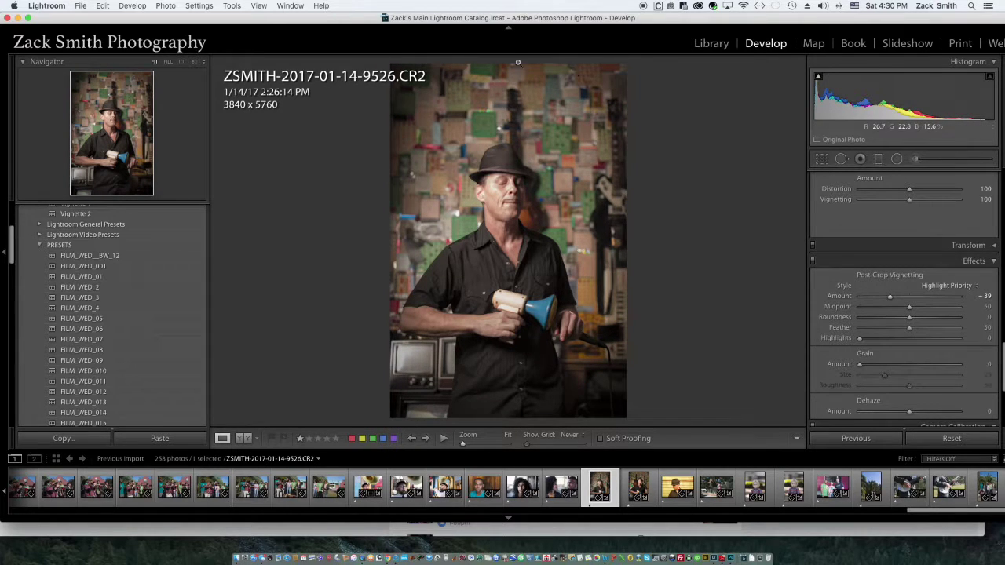
Set the second megaphone portrait, with the guitars behind, to Blacks +72, Clarity +28, Vibrance +48 and Saturation −9.
left_click(640, 489)
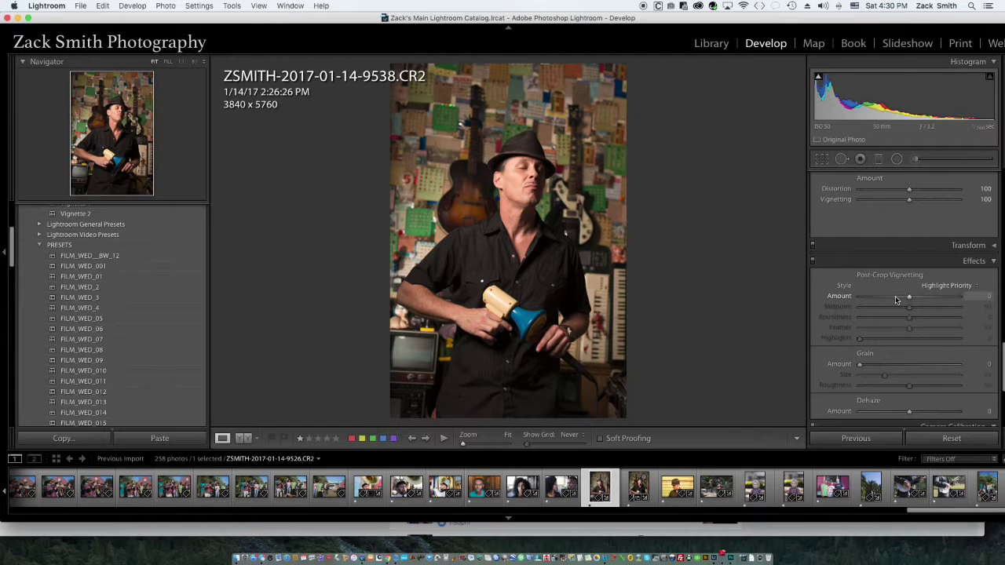
scroll(896, 298, "up", 5)
scroll(896, 289, "up", 10)
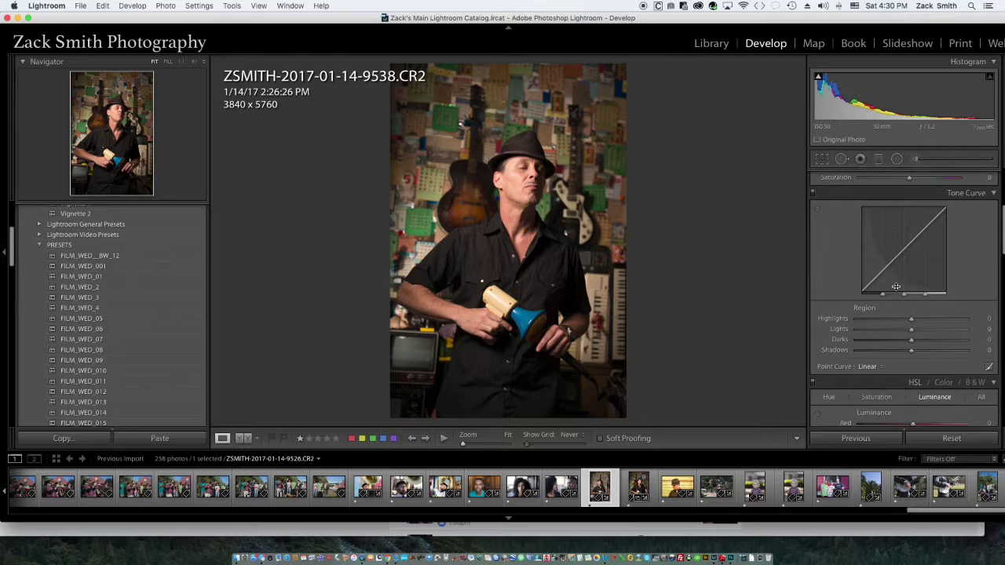
scroll(896, 287, "up", 5)
left_click_drag(909, 343, 943, 321)
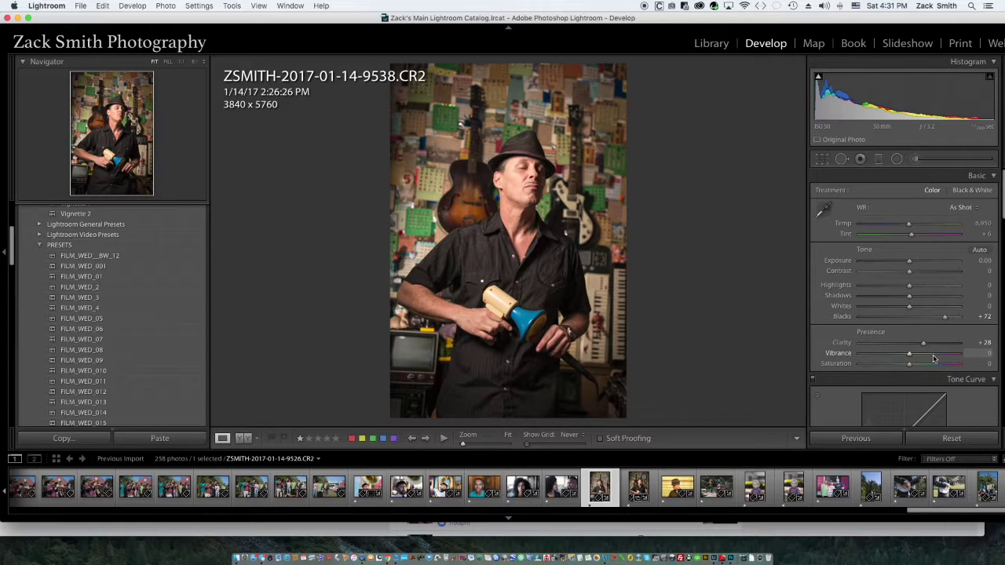
left_click(933, 354)
mouse_move(911, 366)
left_mouse_down()
mouse_move(925, 366)
mouse_move(907, 366)
left_mouse_up()
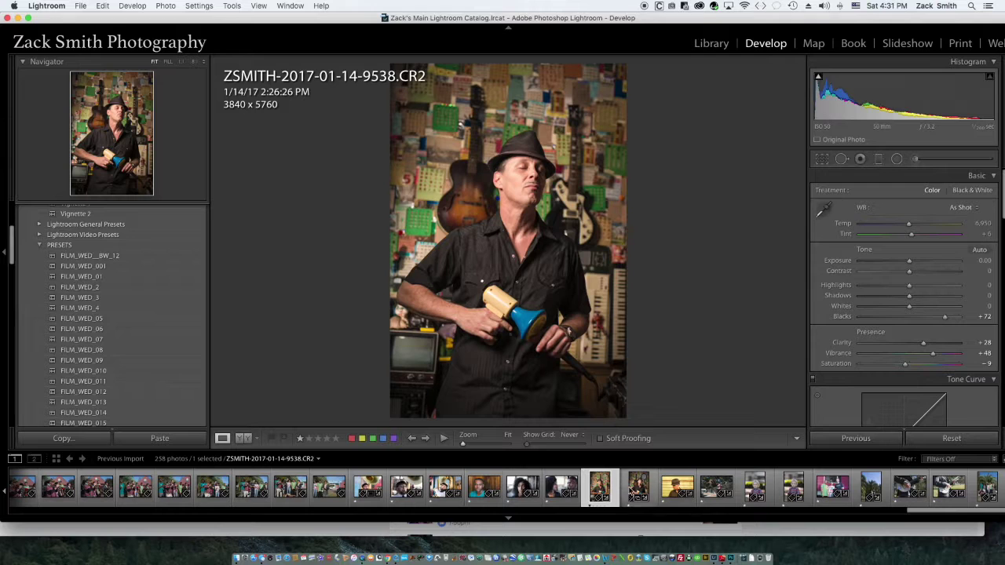
Export the second megaphone portrait with the "1200px at 72" user preset.
left_click(636, 489)
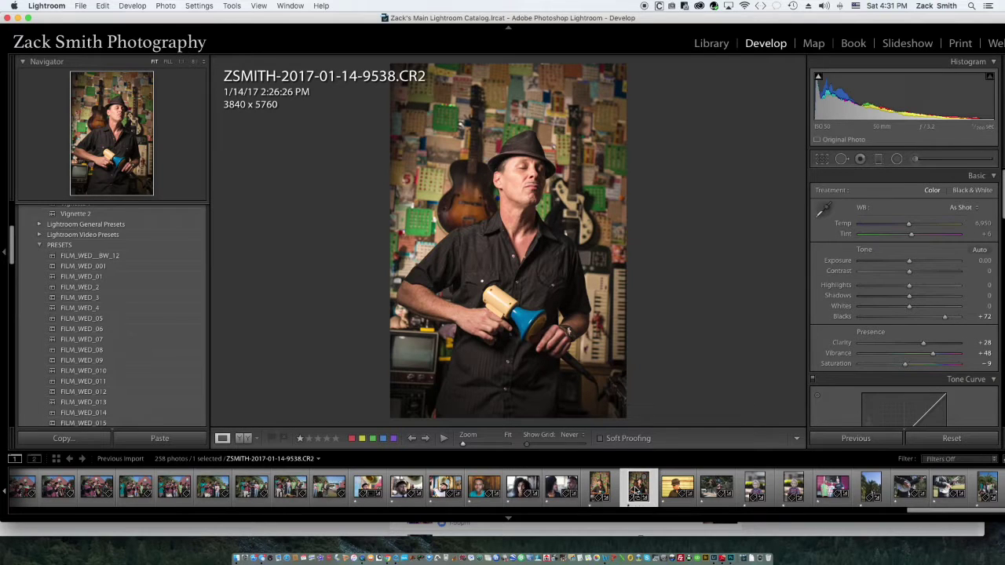
right_click(636, 489)
mouse_move(707, 494)
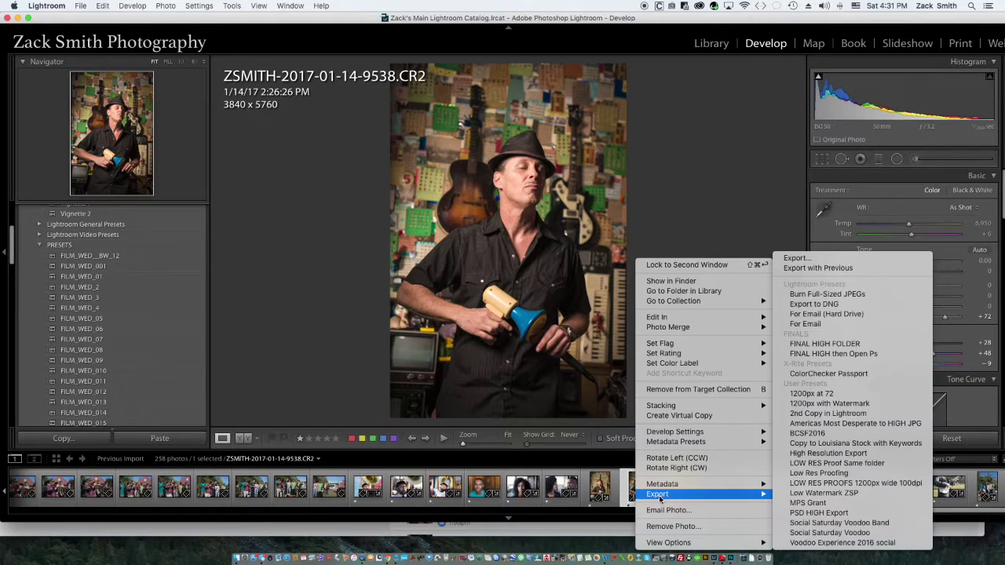
left_click(809, 394)
Set the portrait of the hatted man against the yellow siding to Temp 4,753, Tint +13 and Blacks −41.
left_click(674, 487)
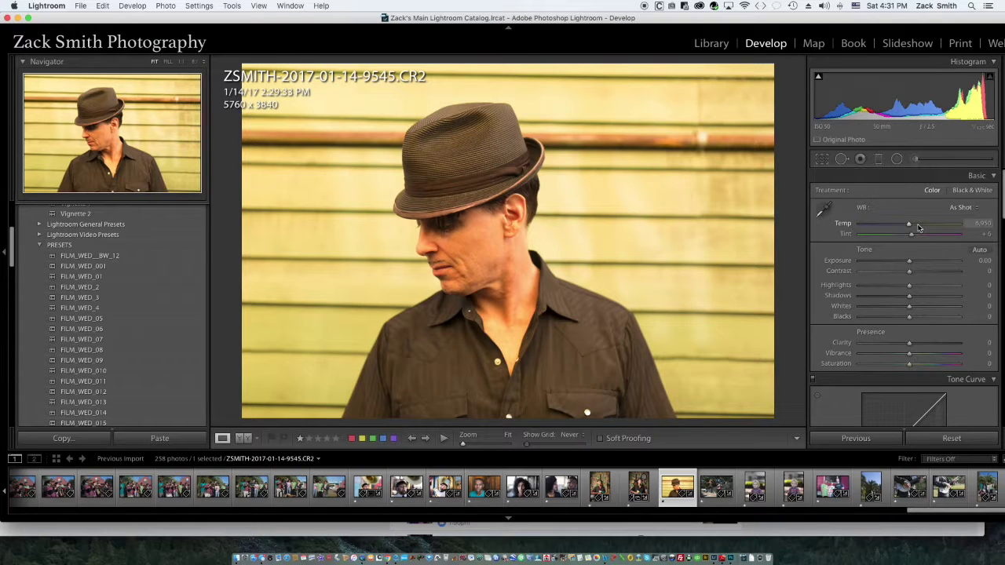
mouse_move(909, 226)
left_mouse_down()
mouse_move(886, 226)
mouse_move(915, 237)
left_mouse_up()
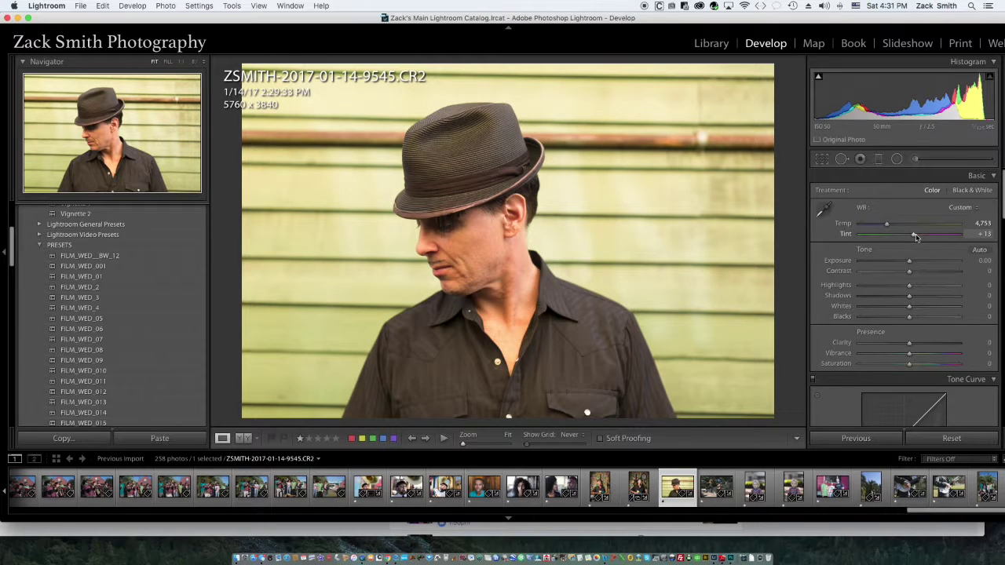
left_click_drag(910, 317, 889, 318)
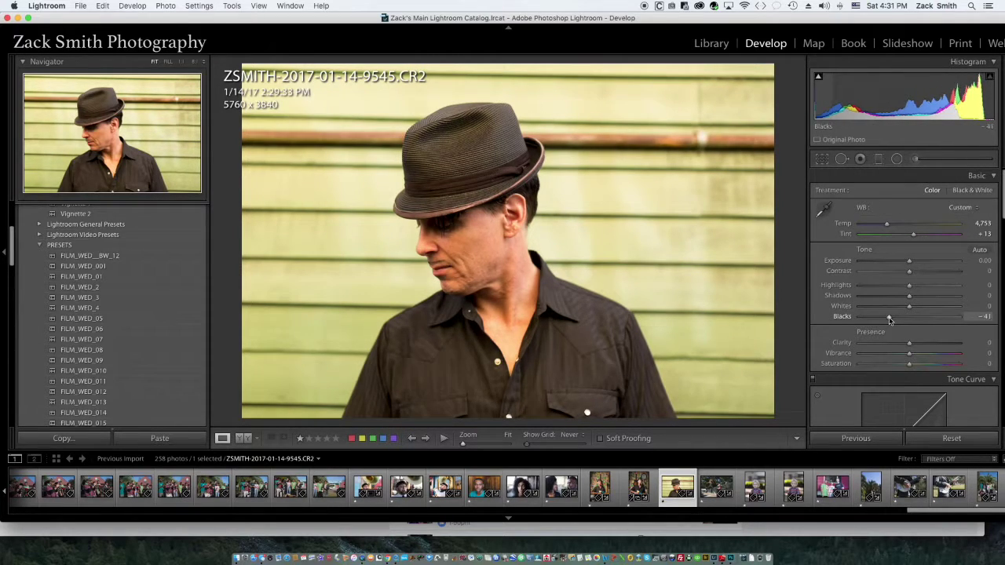
Crop the yellow-siding portrait slightly tighter, to about 5539 x 3692 pixels.
left_click(821, 159)
left_click_drag(778, 422, 784, 417)
key("Return")
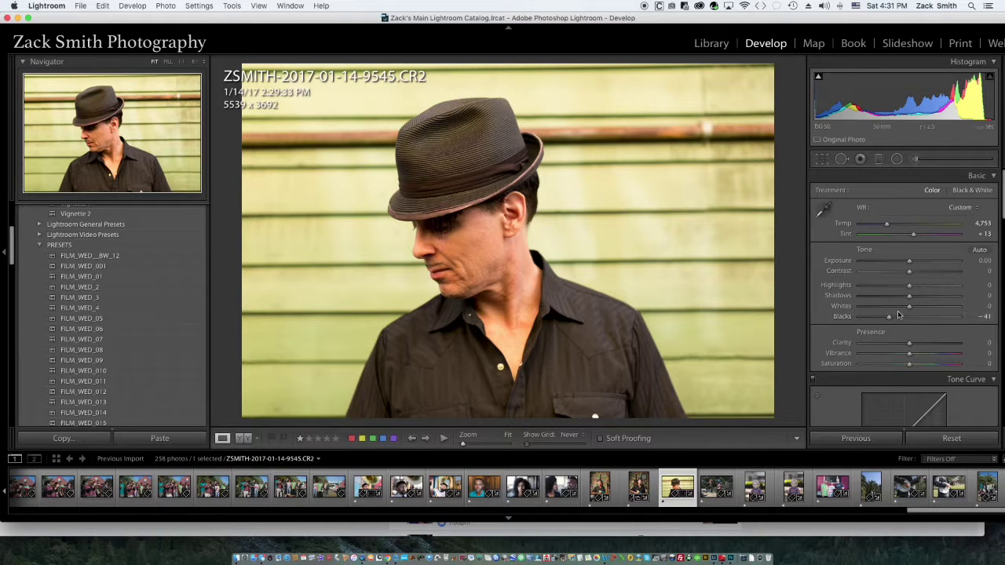
Set the yellow-siding portrait's Blacks to −70 and its Clarity to −10.
left_click_drag(883, 320, 875, 321)
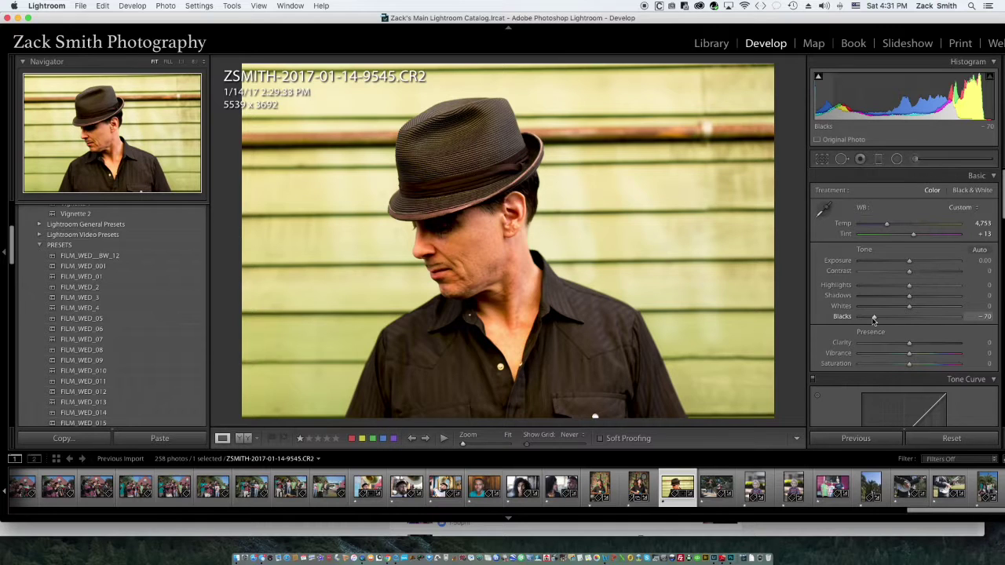
left_click_drag(911, 348, 904, 347)
scroll(901, 369, "down", 10)
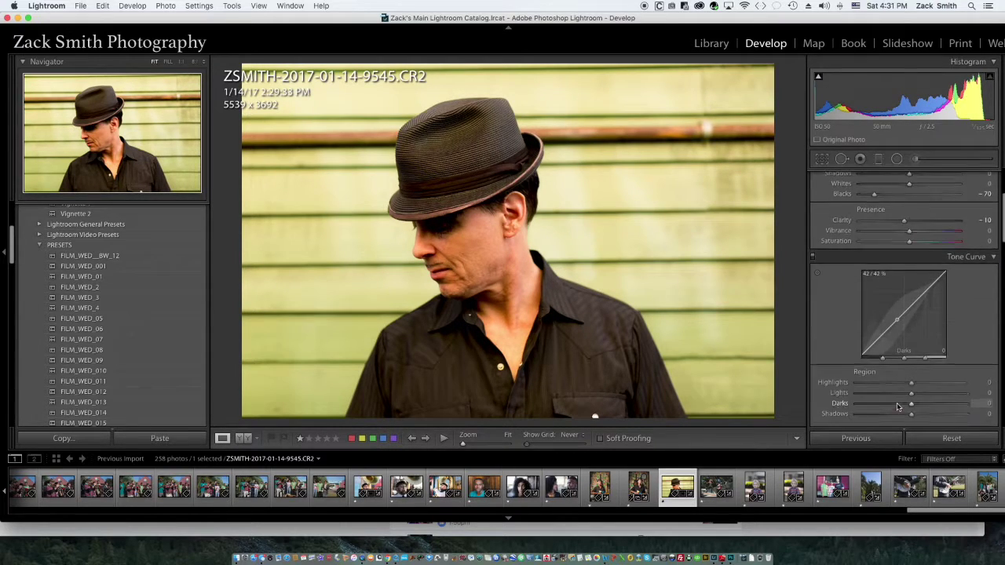
Export the yellow-siding portrait with the "1200px at 72" user preset.
right_click(669, 485)
mouse_move(706, 494)
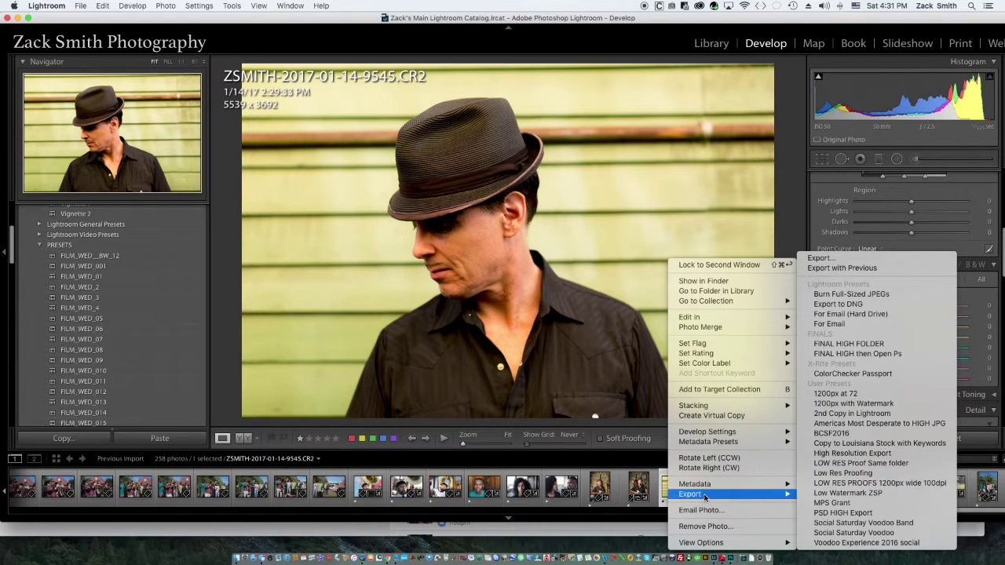
left_click(853, 395)
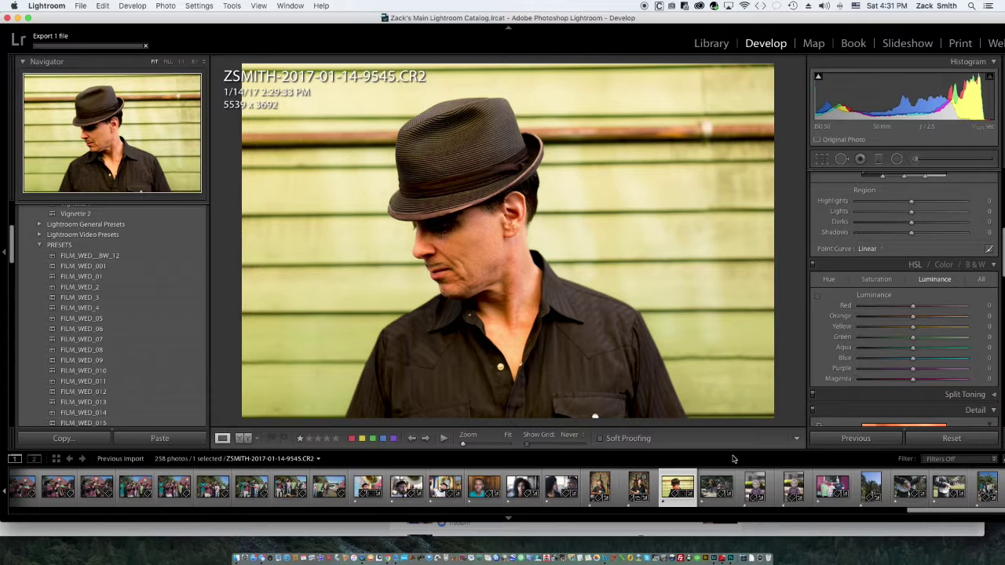
key("XF86AudioMute")
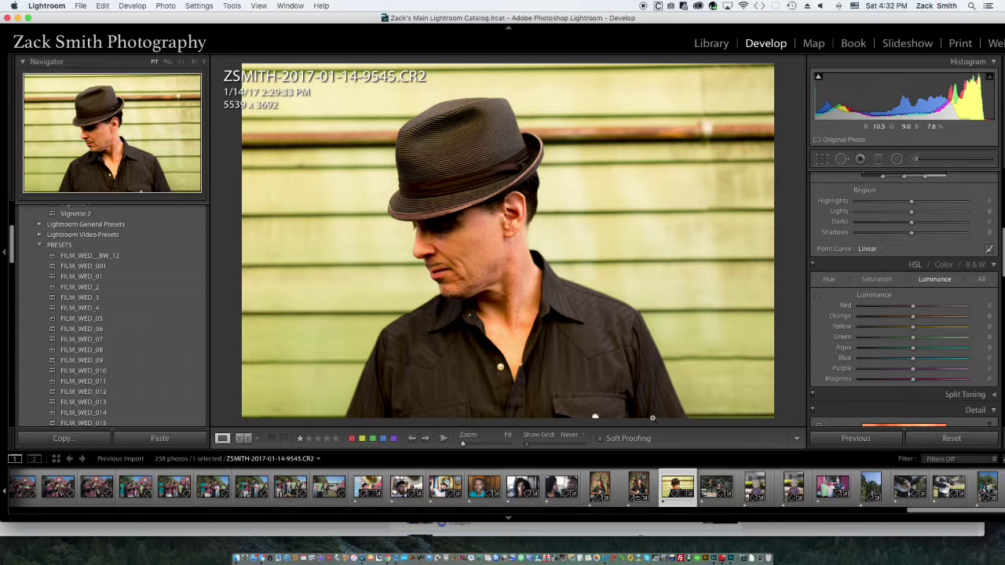
Open the street photo of the trumpeter and the leaping dancer and set its Clarity to +64.
left_click(710, 481)
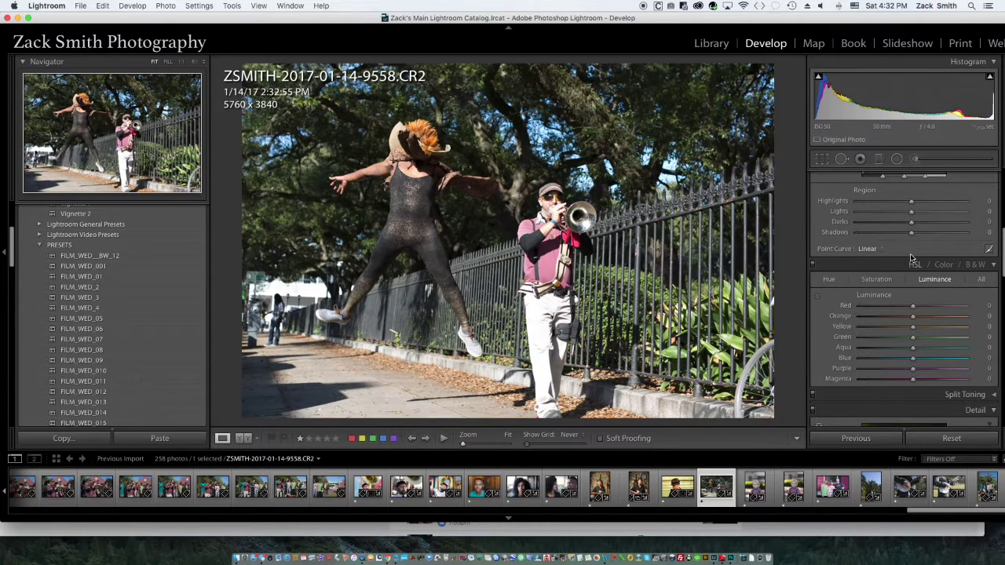
scroll(911, 259, "up", 10)
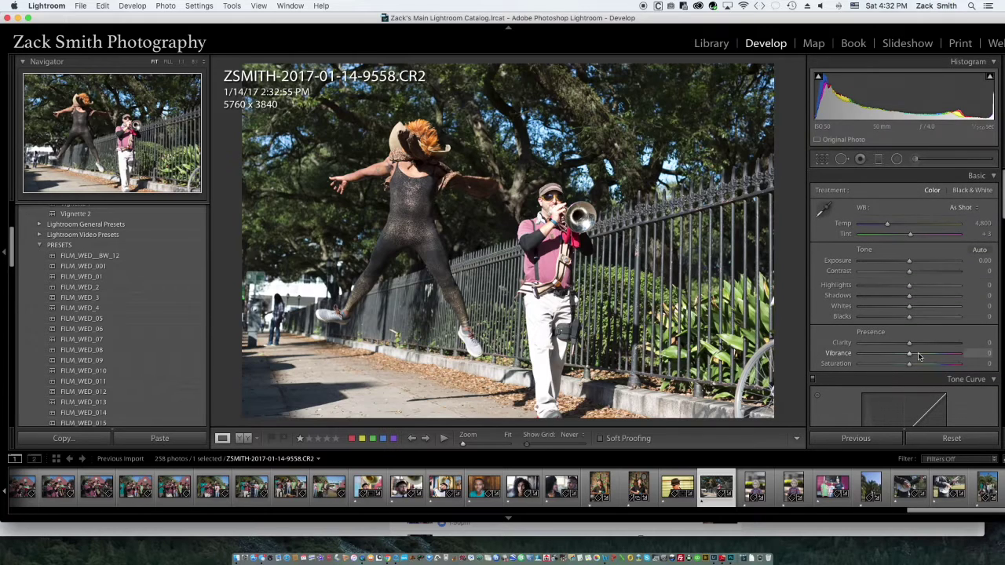
left_click(942, 346)
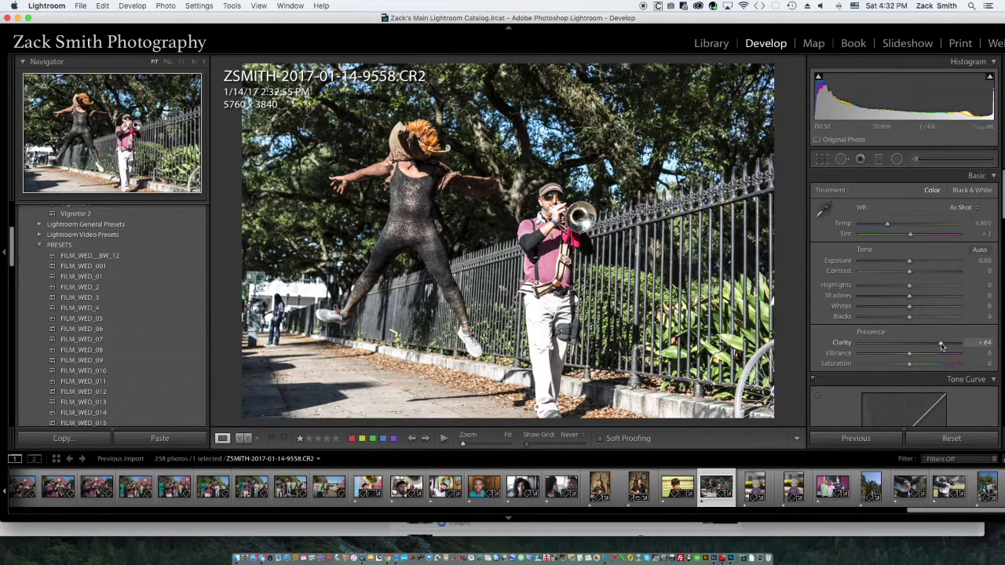
Crop the trumpeter and dancer photo tighter around both figures, to about 4619 x 3079 pixels.
left_click(822, 159)
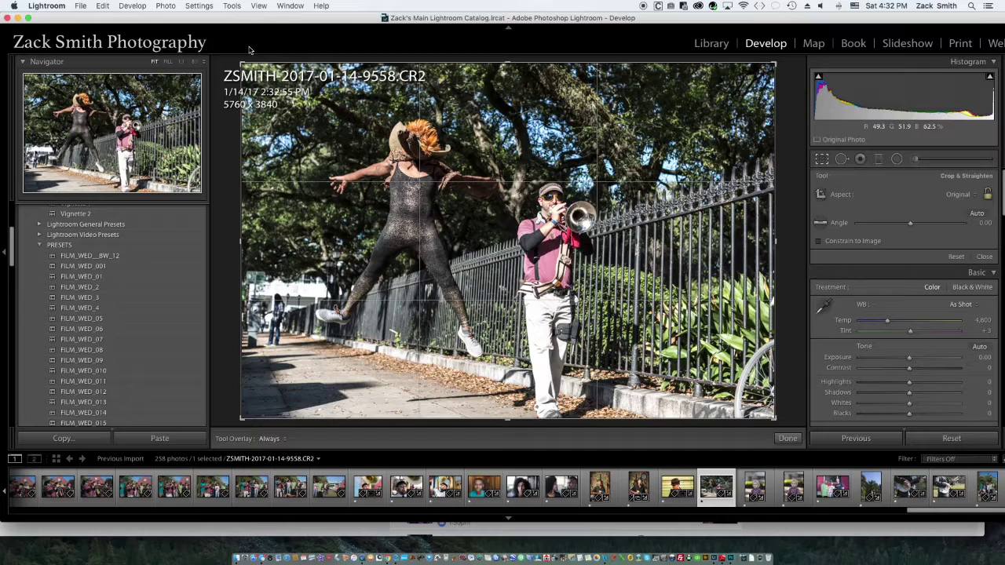
key("shift")
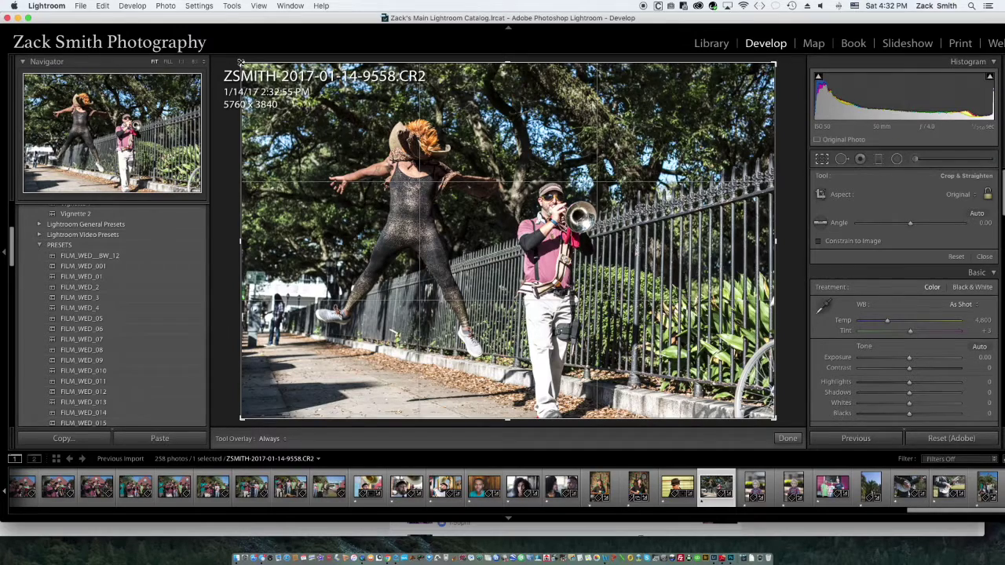
left_click_drag(241, 62, 350, 130)
key("shift")
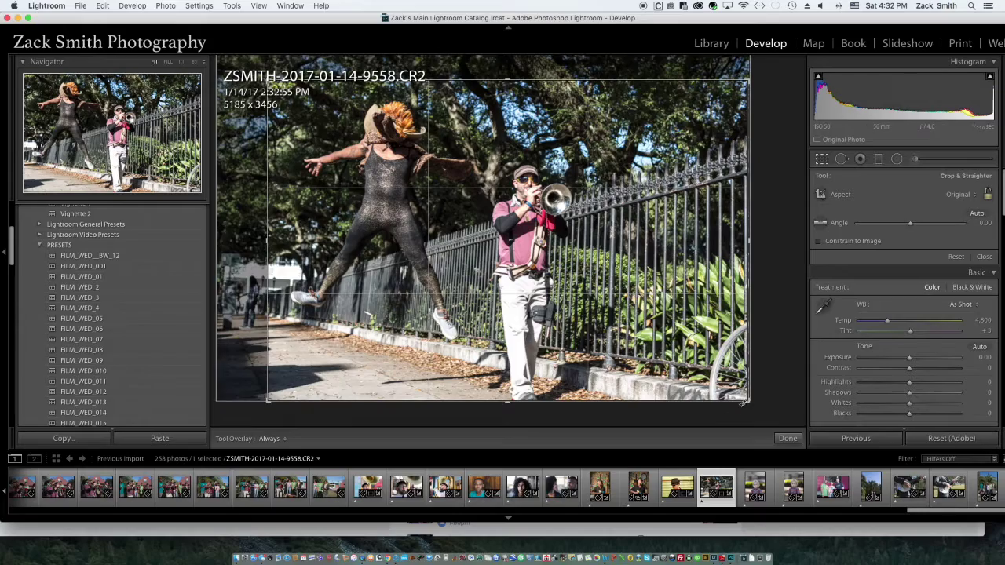
left_click_drag(747, 401, 653, 298)
key("Return")
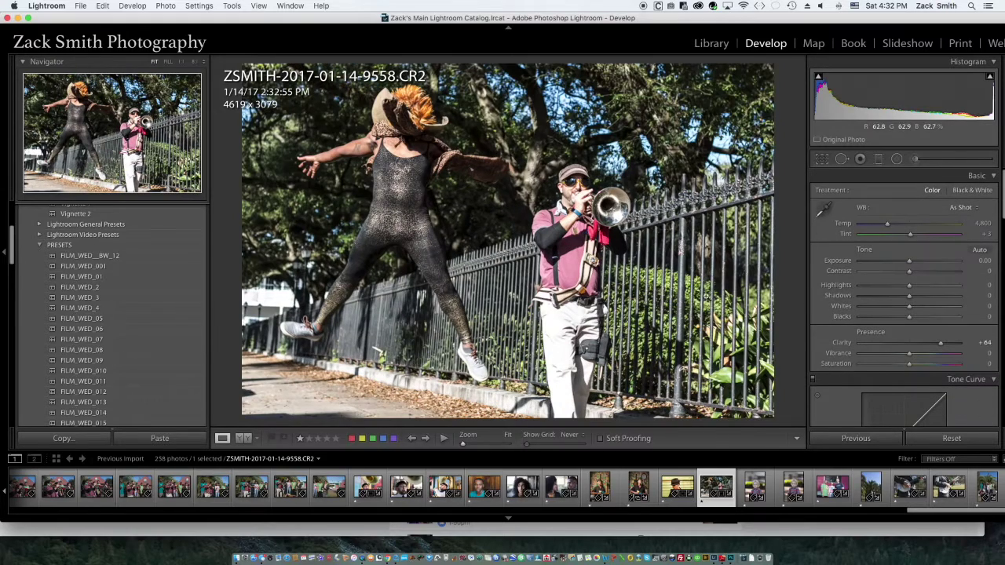
Set the trumpeter and dancer photo's Highlights to −39 and Vibrance to −2, and export it with the "1200px at 72" user preset.
left_click_drag(910, 285, 890, 291)
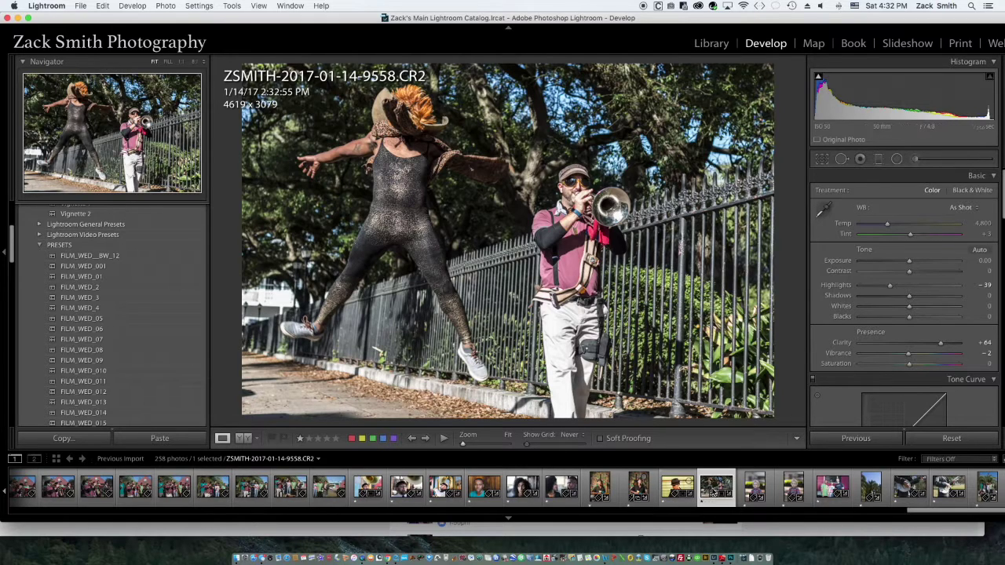
right_click(711, 486)
mouse_move(734, 494)
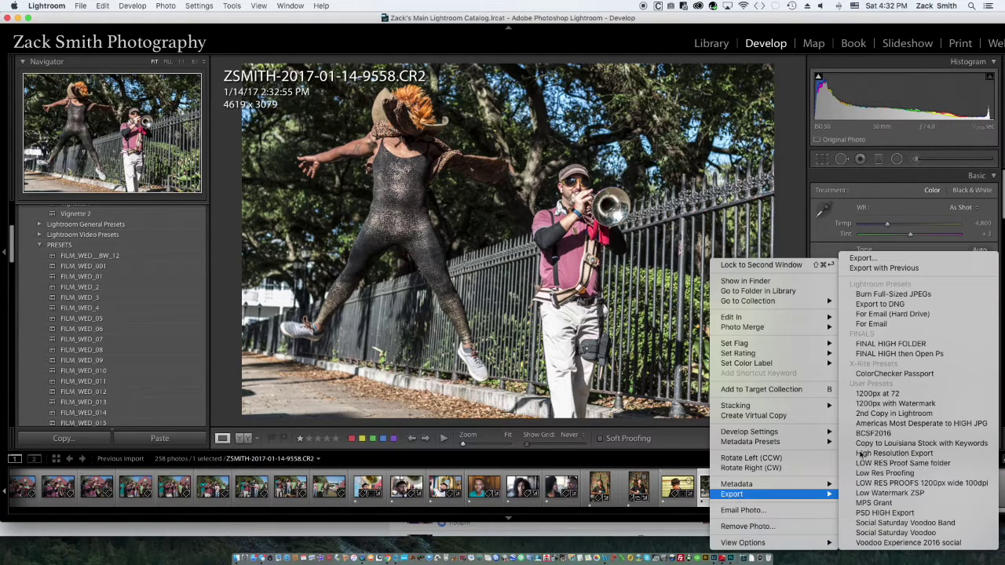
left_click(901, 391)
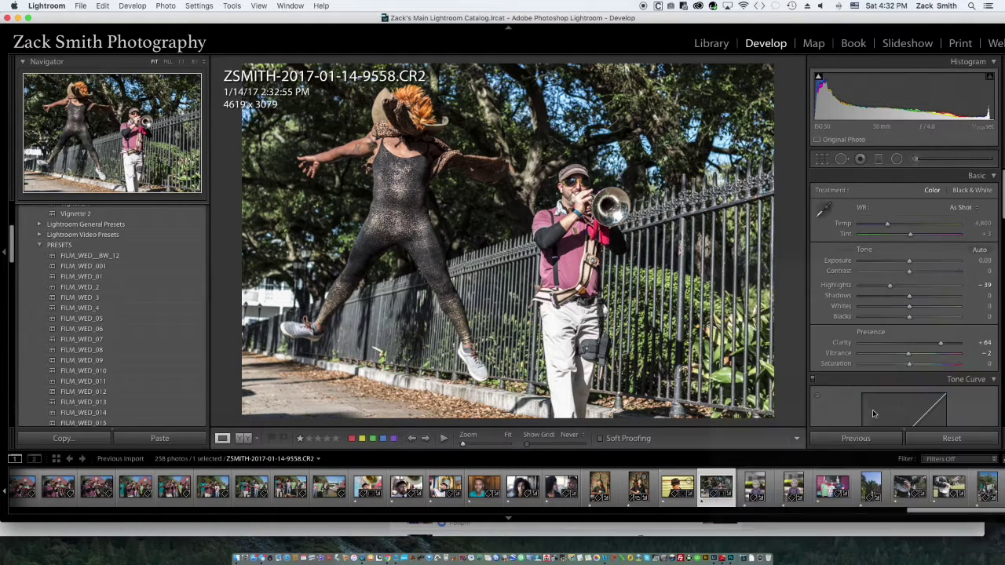
Set the portrait of the toddler in the plaid shirt to Vibrance +55, Shadows +28, Exposure +0.30 and Contrast +22.
left_click(755, 492)
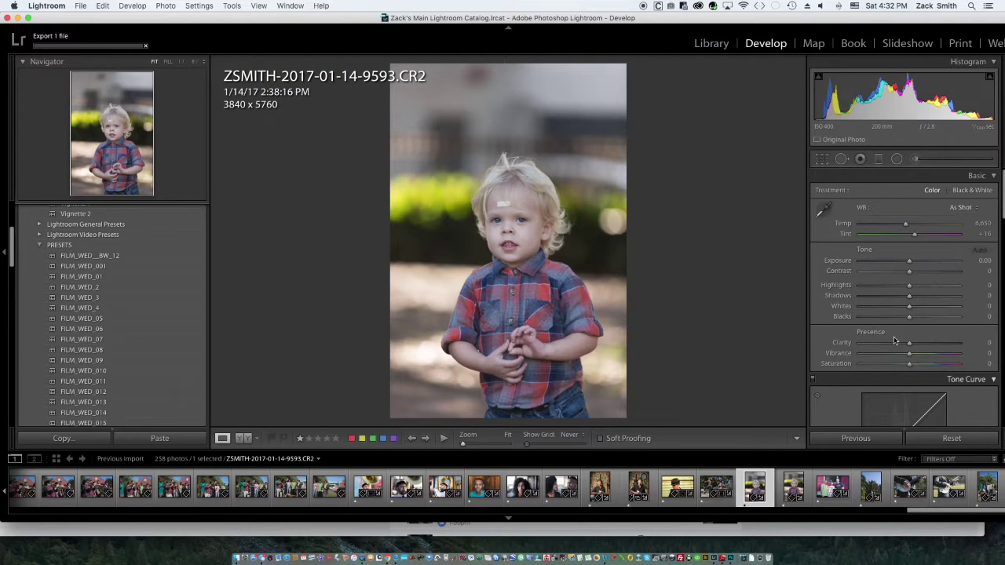
left_click_drag(910, 357, 936, 354)
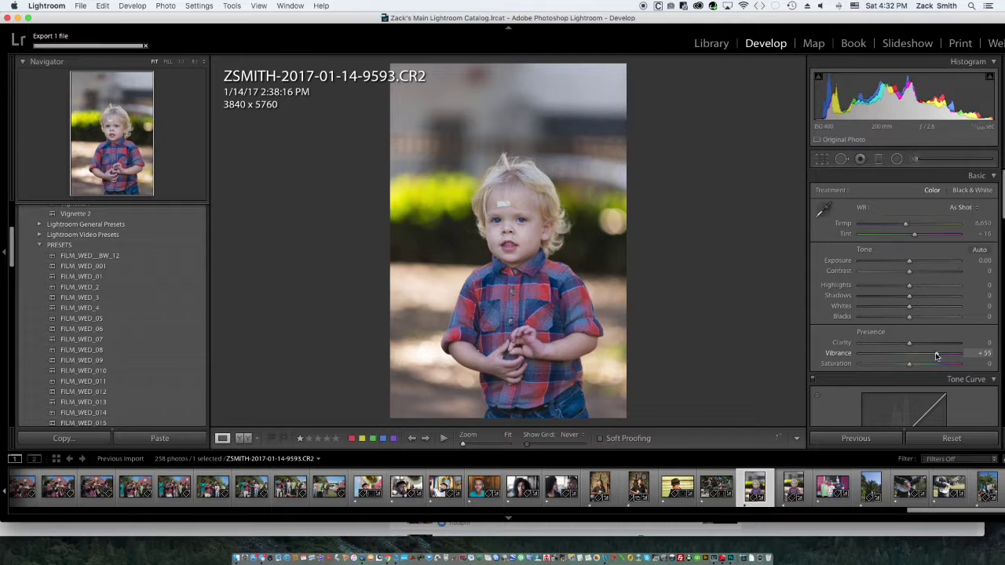
left_click_drag(919, 297, 922, 299)
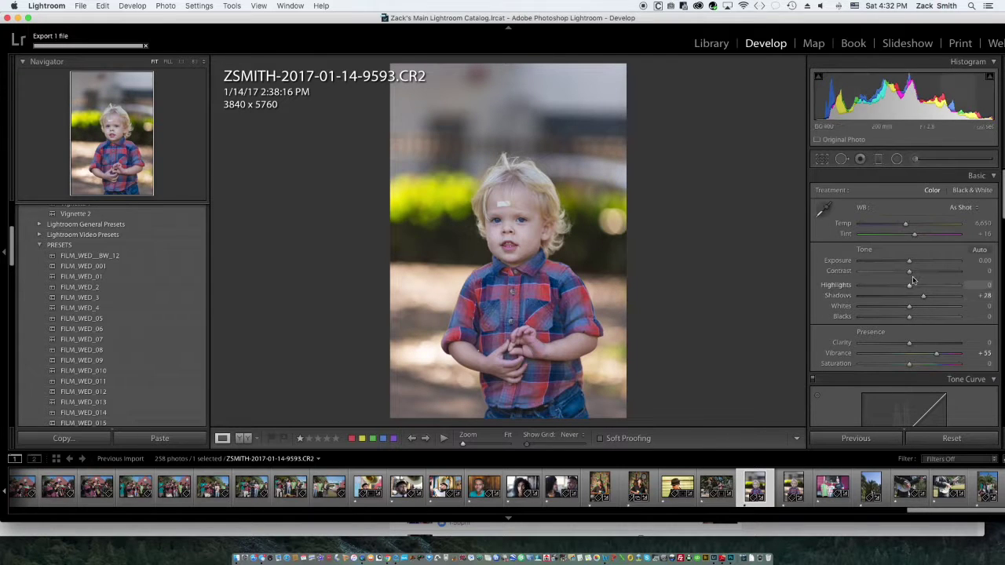
left_click_drag(908, 261, 912, 261)
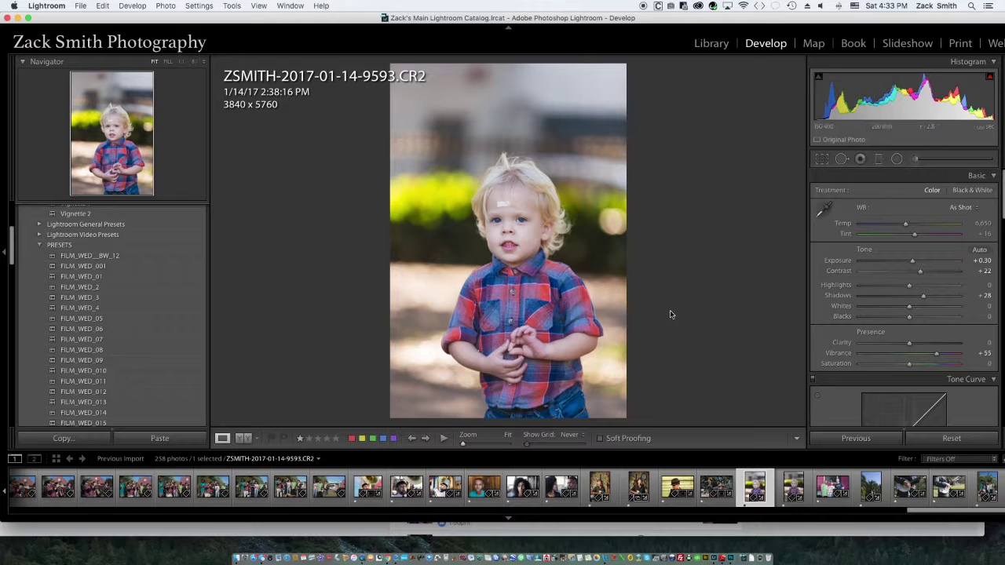
Crop the toddler portrait to about 3840 x 5192 pixels by trimming space above the head, and export it with the "1200px at 72" preset.
left_click(822, 158)
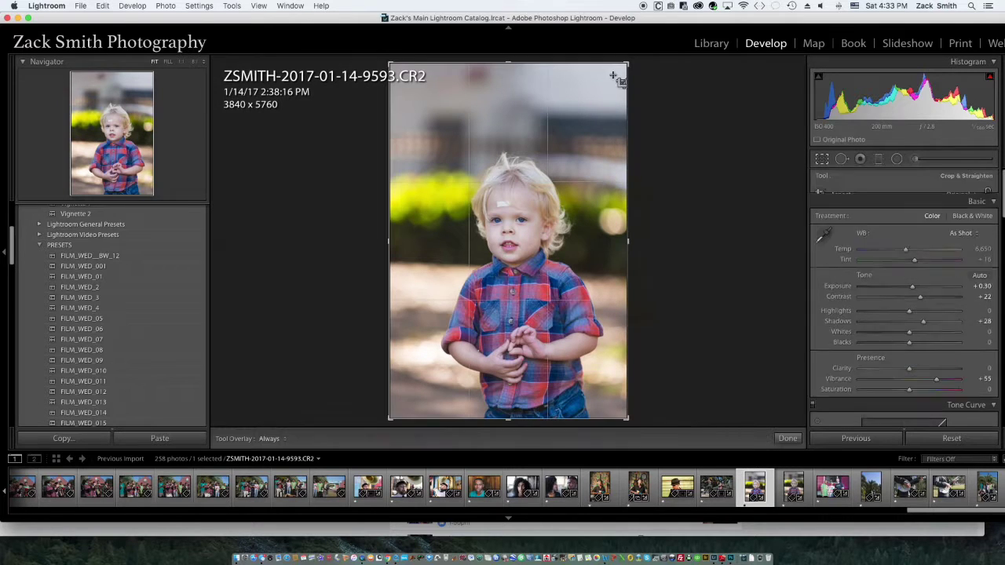
left_click_drag(509, 64, 510, 80)
key("Return")
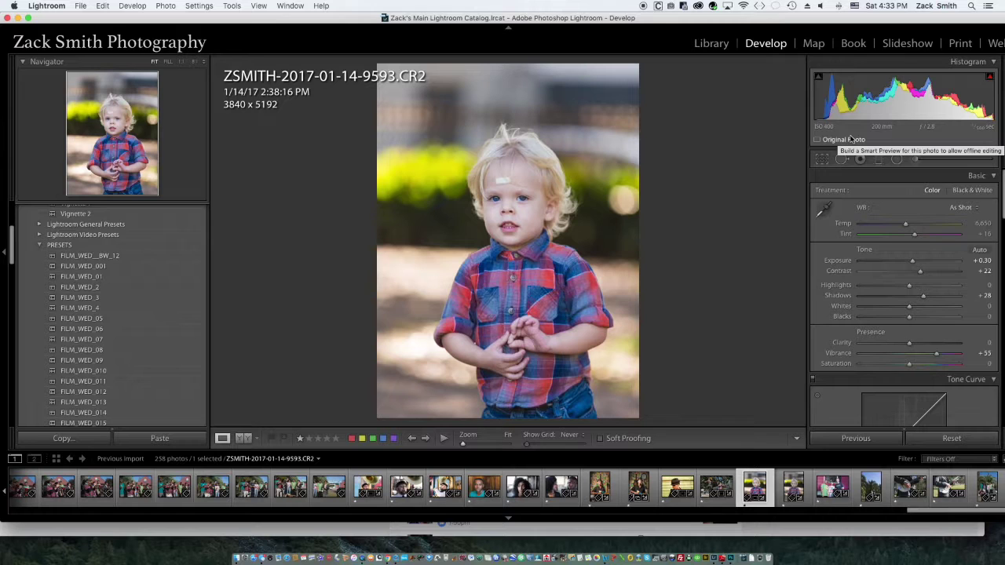
right_click(753, 493)
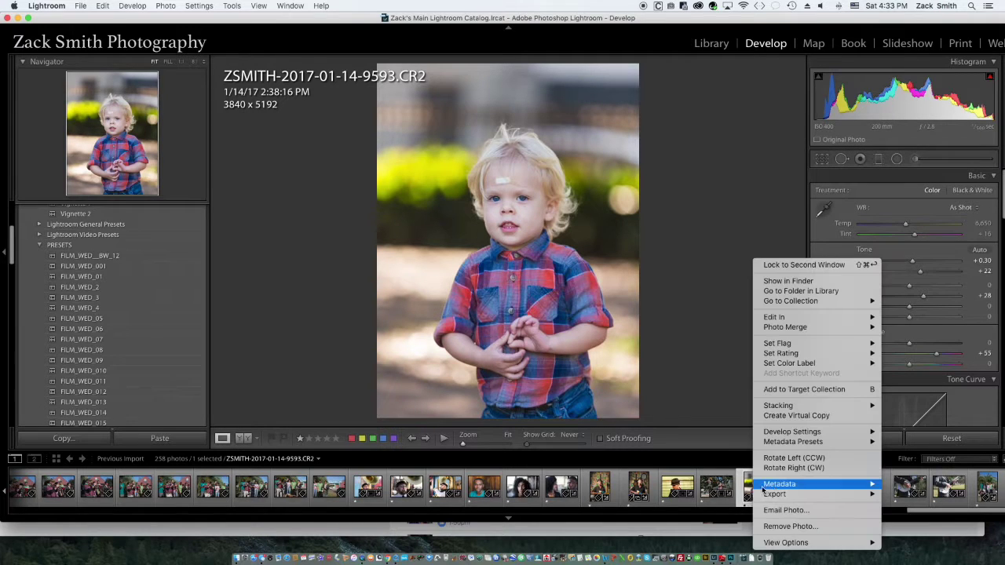
left_click(689, 393)
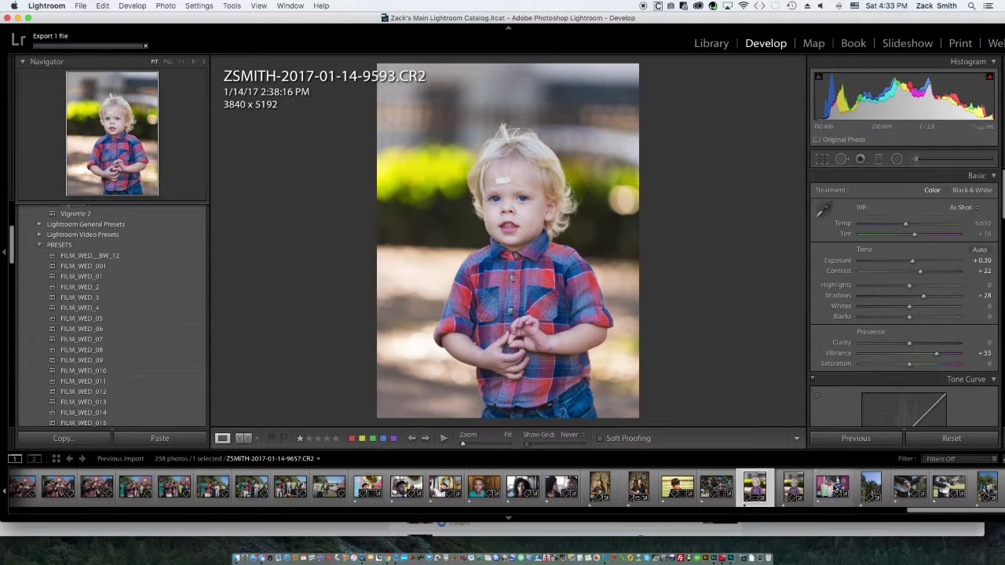
Set the group photo of three people against the magenta siding to Highlights −65, Clarity +17 and Vibrance +30.
left_click(834, 489)
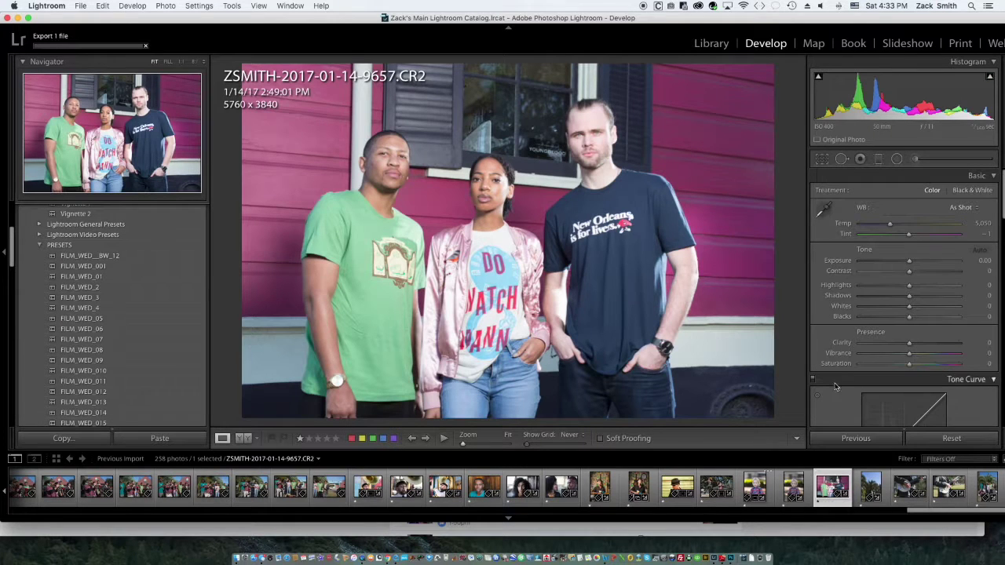
left_click(878, 285)
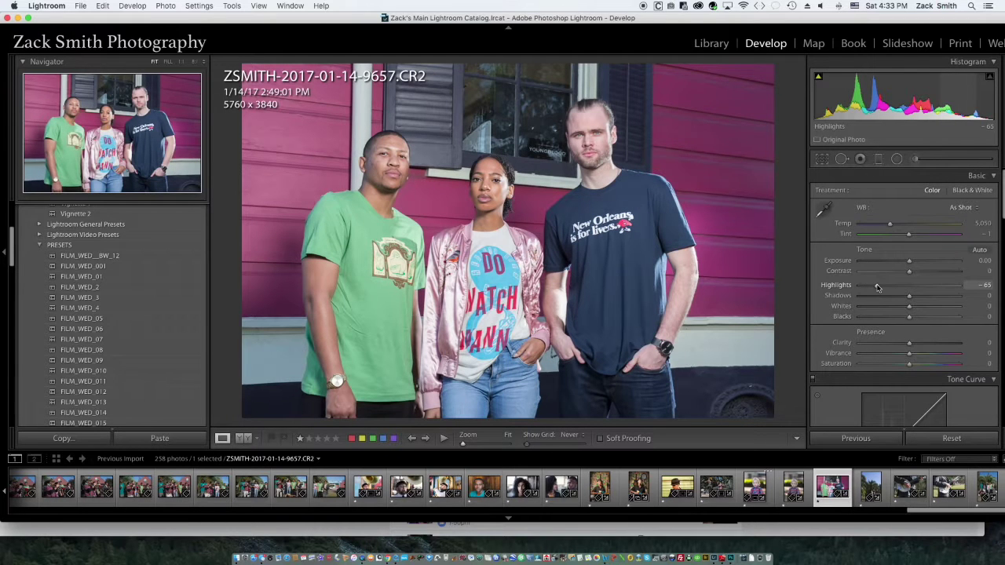
left_click(917, 344)
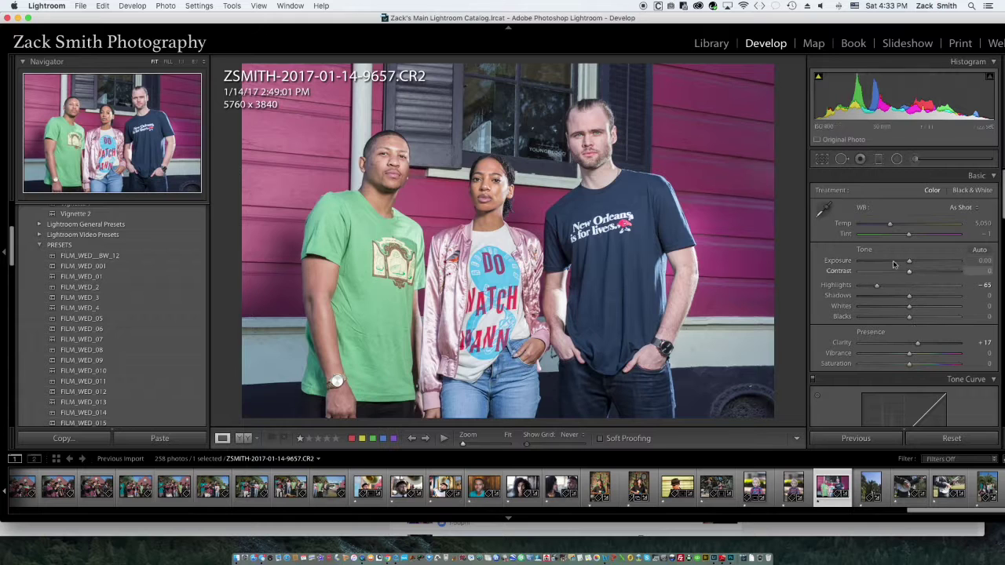
left_click(924, 354)
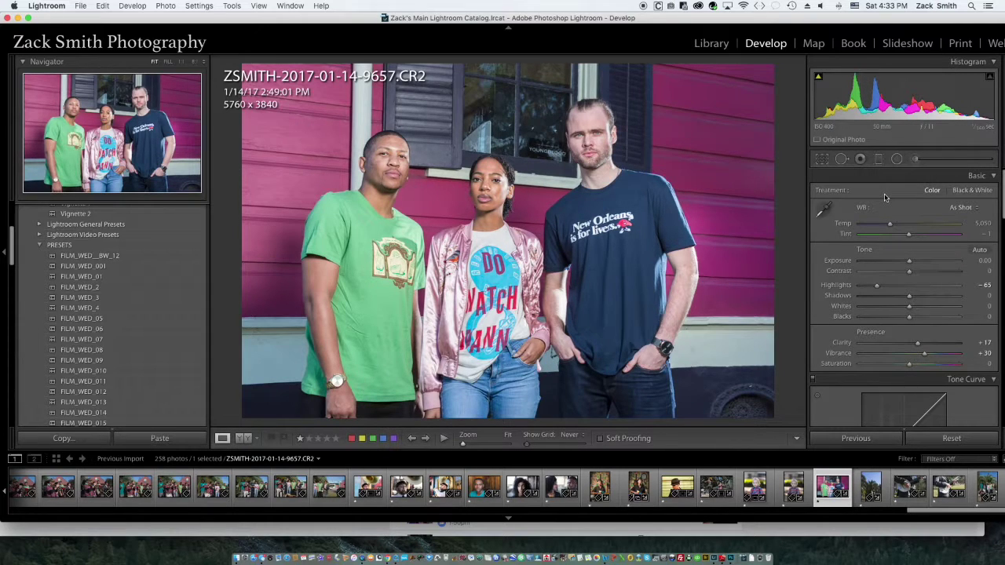
Export the magenta-siding group photo with the "1200px at 72" user preset.
right_click(826, 488)
mouse_move(850, 494)
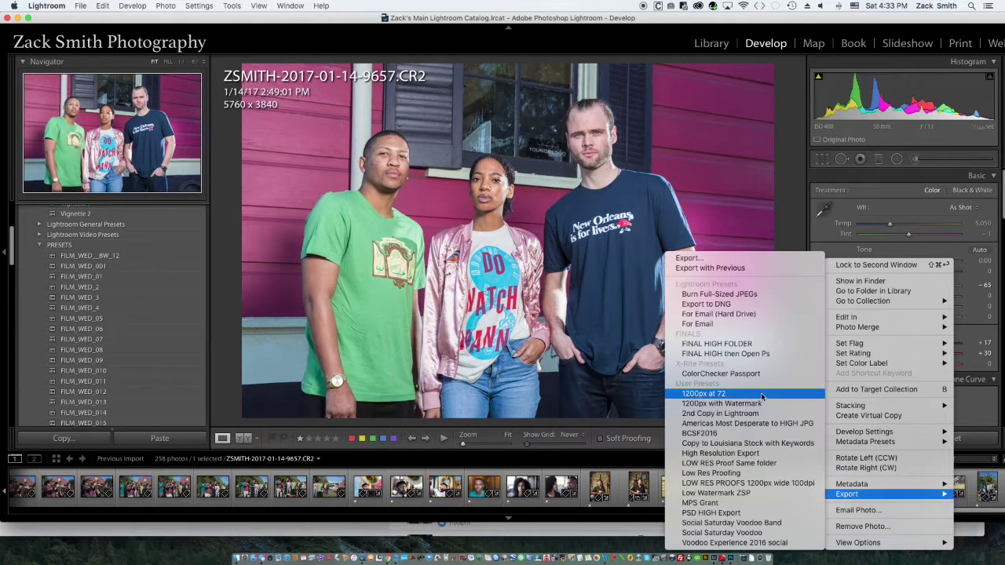
left_click(758, 393)
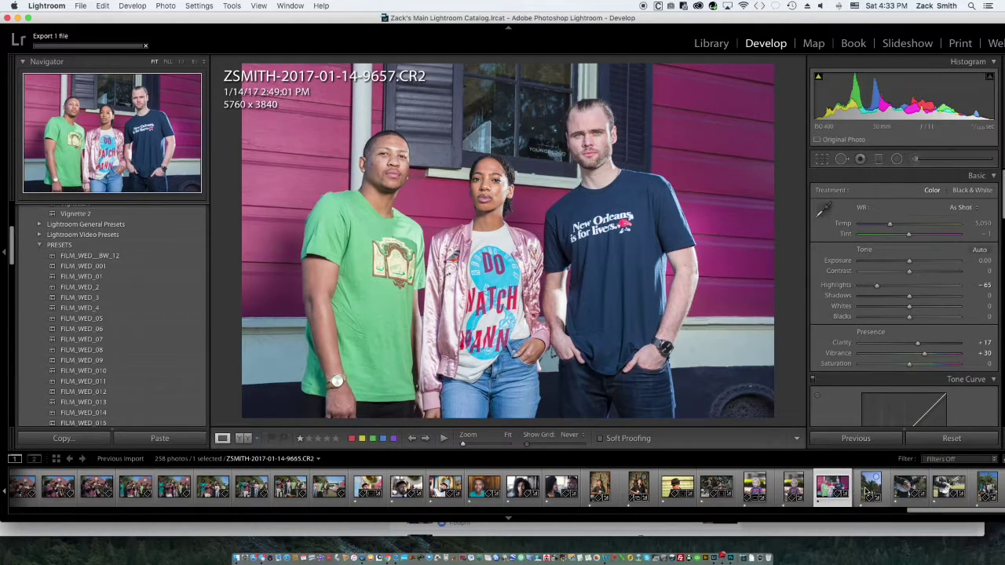
Add a graduated filter over the sky of the palm-tree banjo player photo with Temp −32 and Exposure −1.04.
left_click(867, 492)
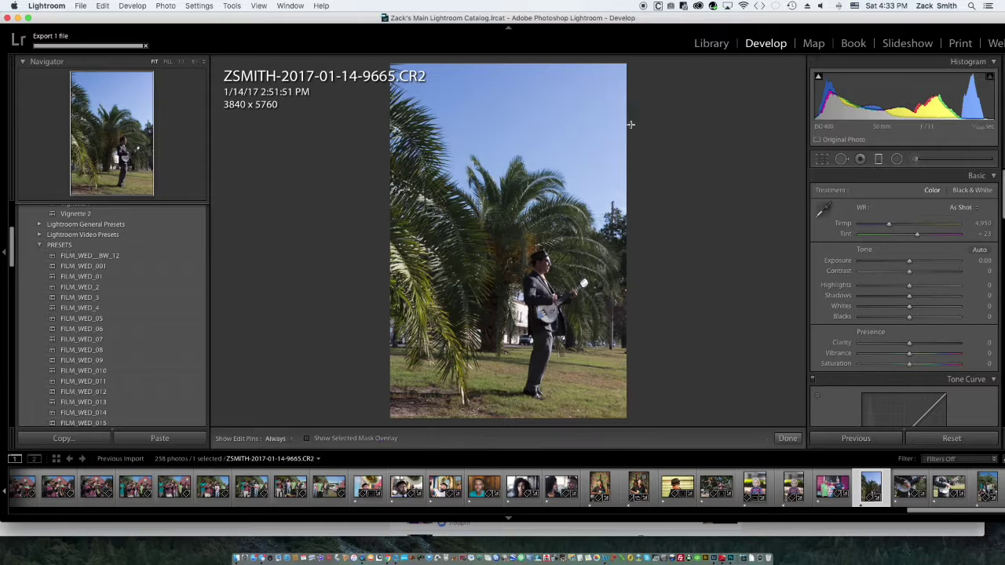
key("m")
left_click_drag(475, 216, 475, 373)
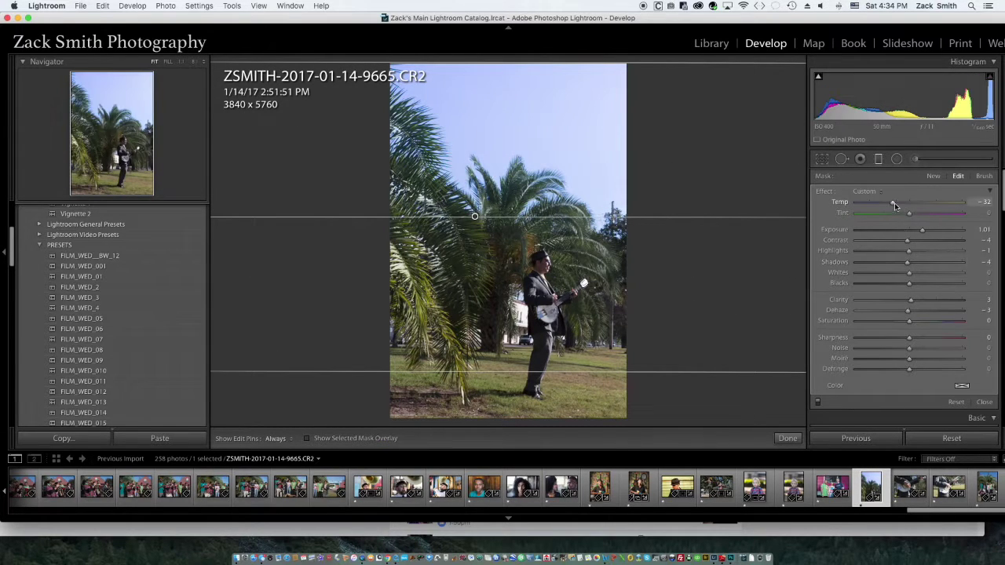
left_click_drag(922, 230, 897, 236)
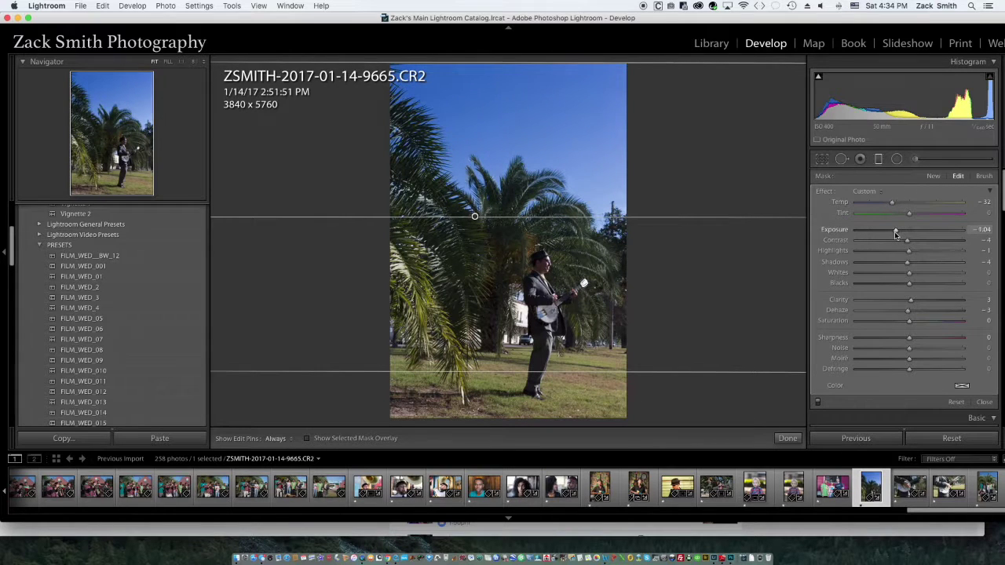
left_click(787, 438)
Set the palm-tree photo's Clarity to +34 and its Post-Crop Vignetting Amount to −21.
left_click_drag(910, 343, 926, 343)
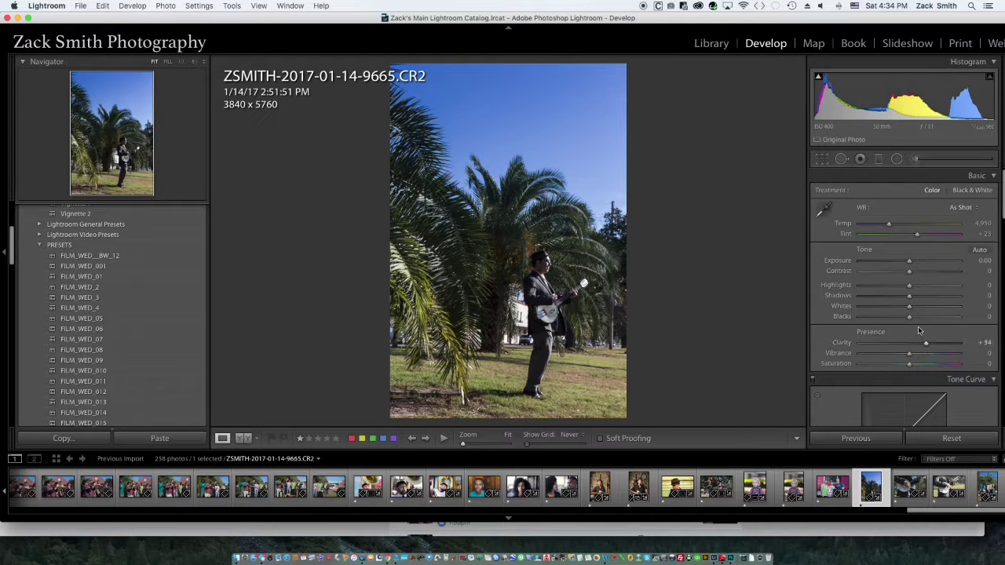
scroll(896, 375, "down", 6)
scroll(897, 375, "down", 10)
scroll(895, 340, "down", 4)
left_click_drag(909, 347, 898, 350)
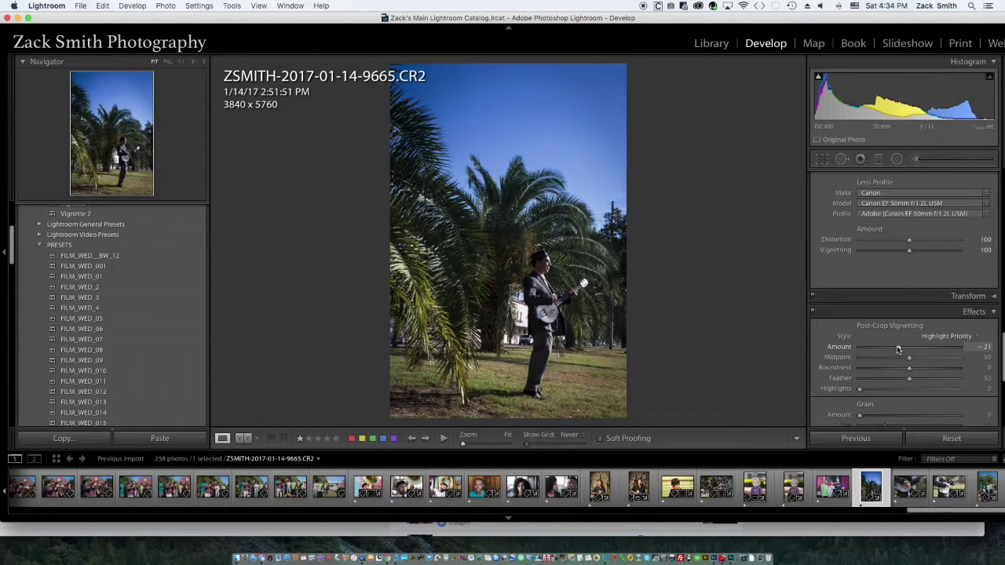
Check the banjo player's face at 1:1, and export the palm-tree photo with the "1200px at 72" user preset.
left_click(538, 269)
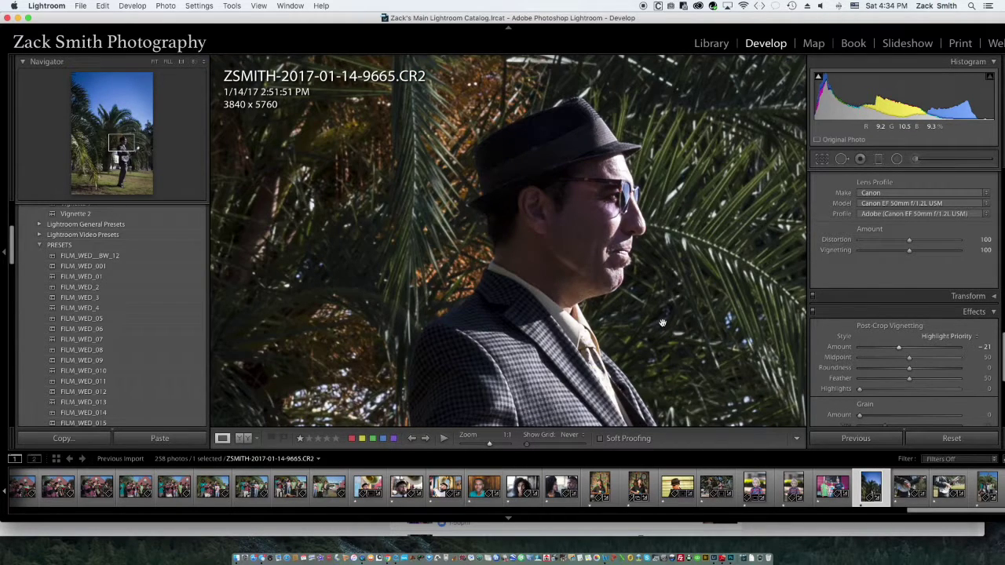
key("super+minus")
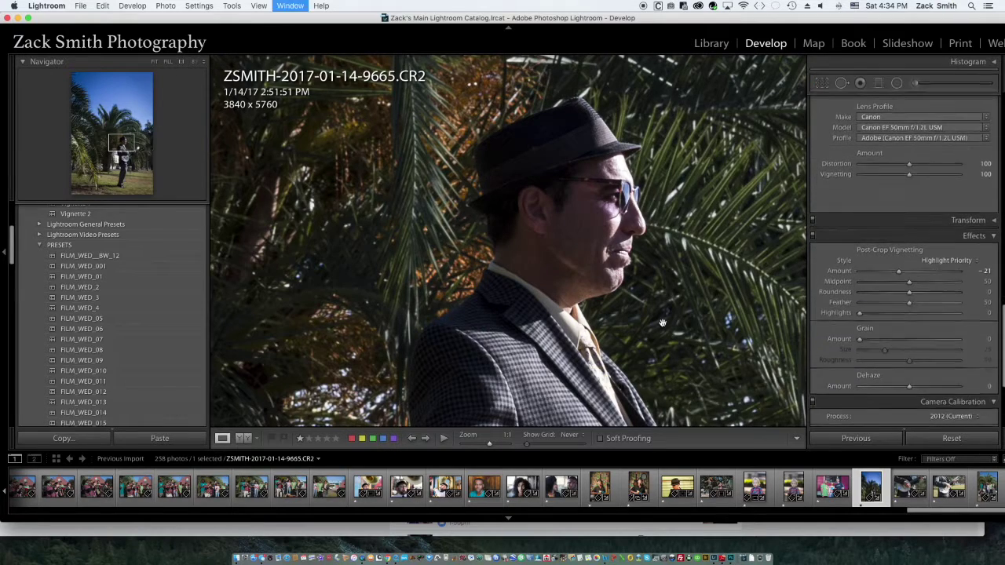
key("super+minus")
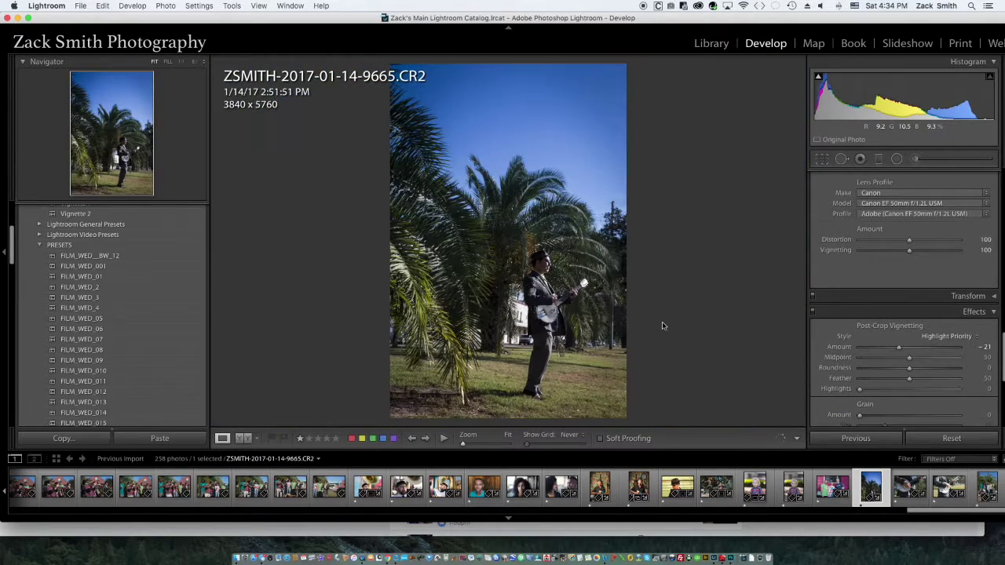
right_click(871, 484)
mouse_move(893, 496)
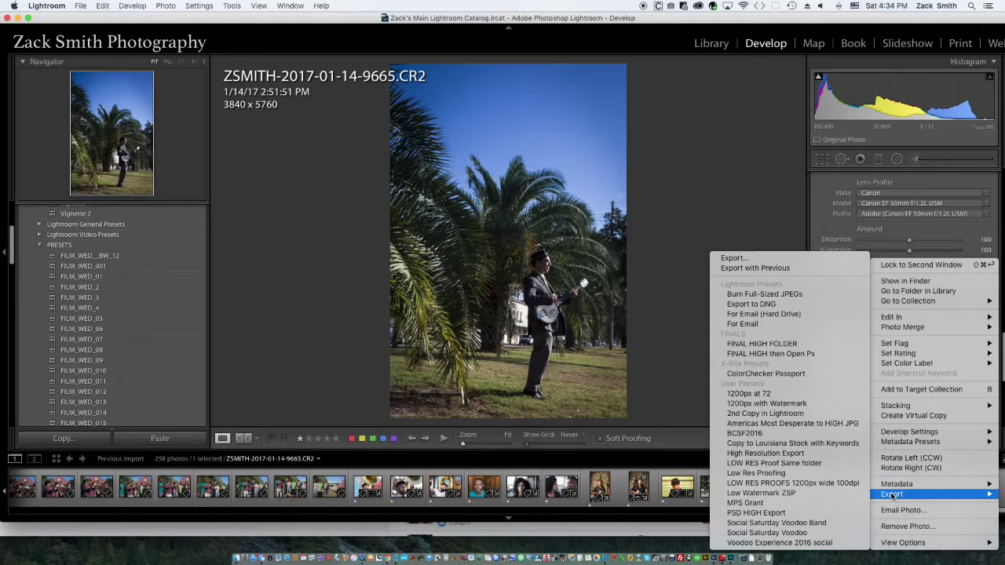
left_click(781, 395)
Open the close-up of the hands playing the banjo and set its Highlights to −78.
left_click(905, 487)
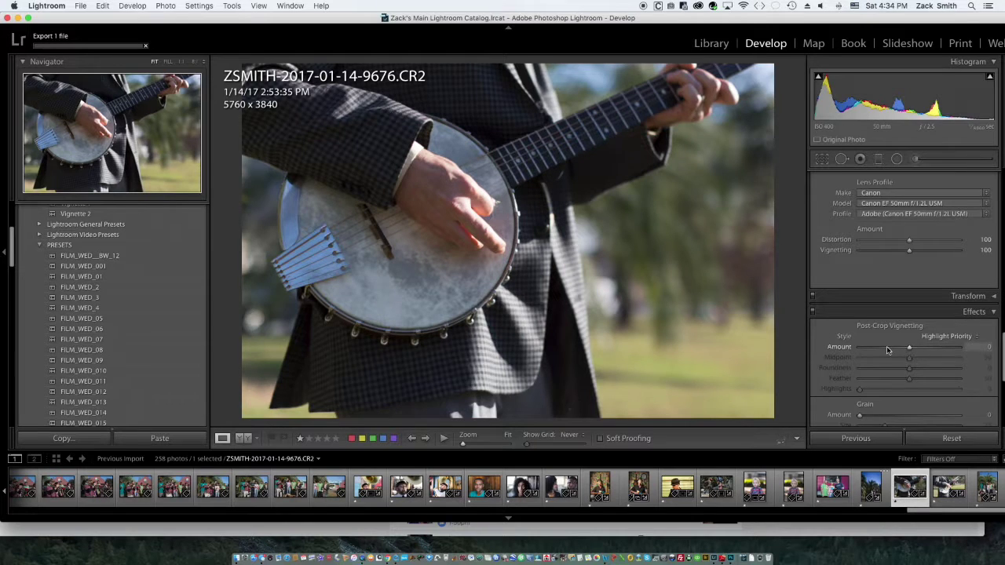
scroll(889, 314, "up", 10)
scroll(890, 203, "down", 1)
left_click(871, 286)
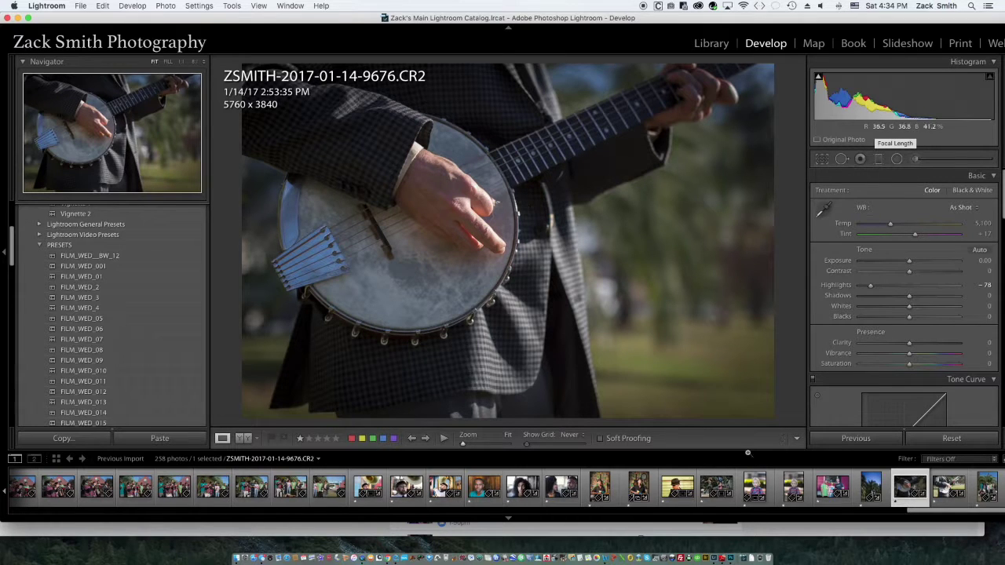
Set the Clarity of the banjo hands close-up to +39 and export it with the "1200px at 72" user preset.
left_click_drag(910, 343, 929, 344)
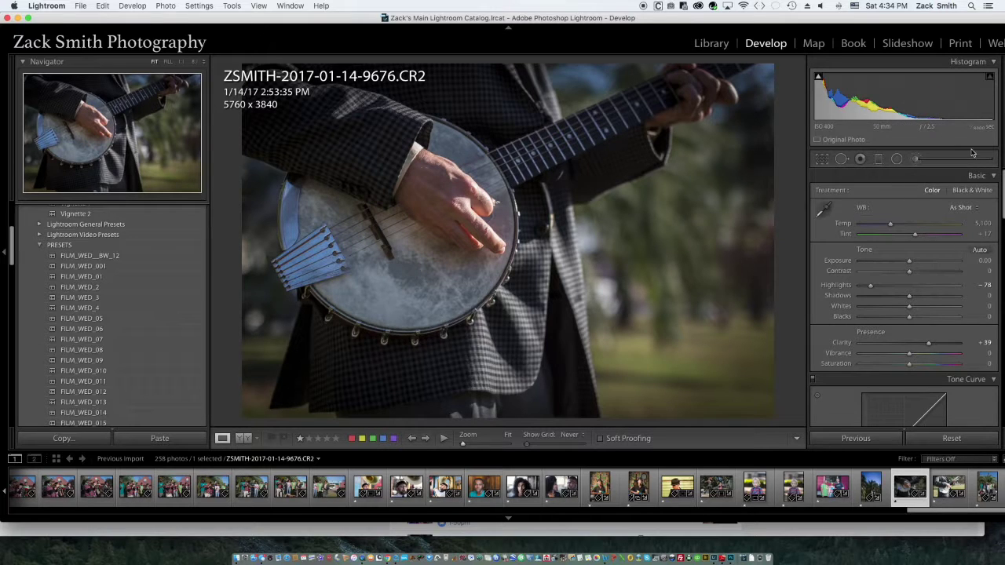
right_click(930, 480)
mouse_move(903, 494)
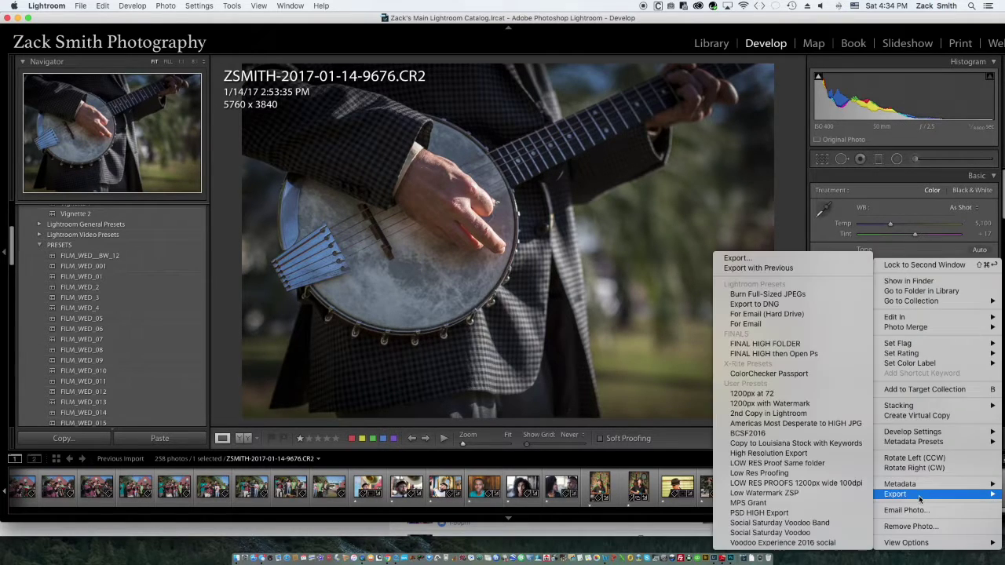
left_click(774, 394)
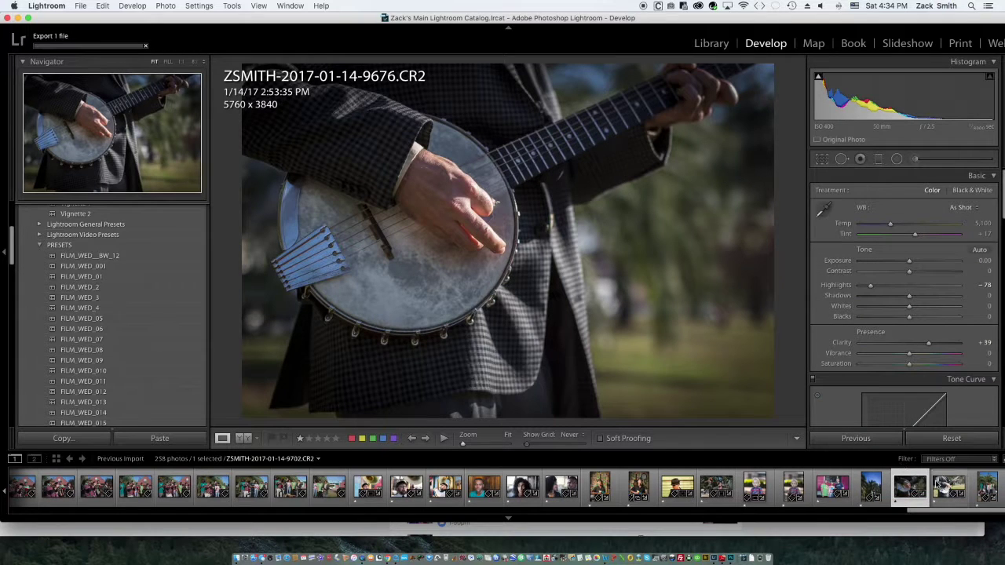
Open the banjo photo with the motion-blurred hand and set Highlights −82, Exposure −0.15, Clarity +36 and Blacks −30.
key("Right")
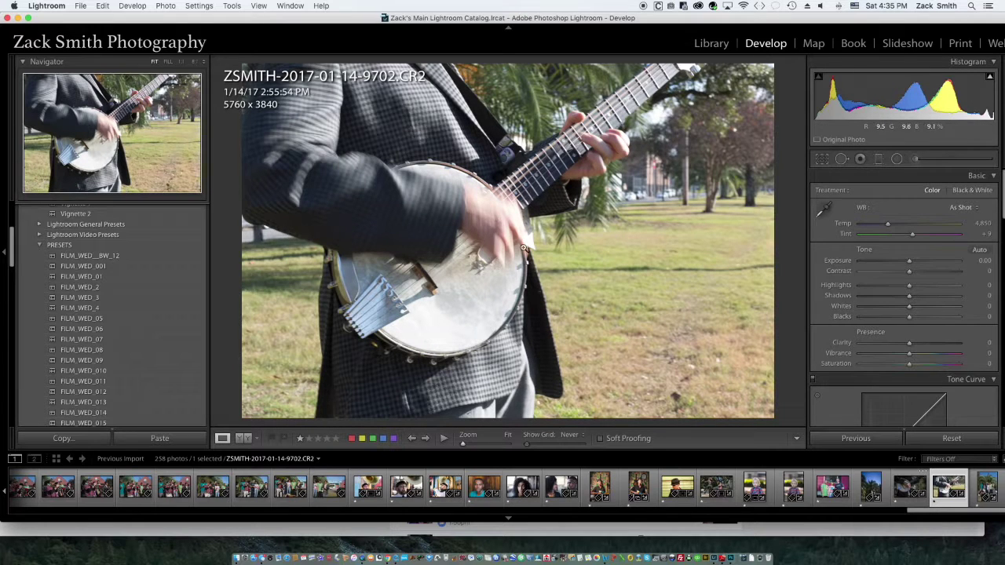
left_click_drag(910, 285, 868, 285)
left_click_drag(909, 259, 909, 262)
left_click_drag(909, 343, 895, 318)
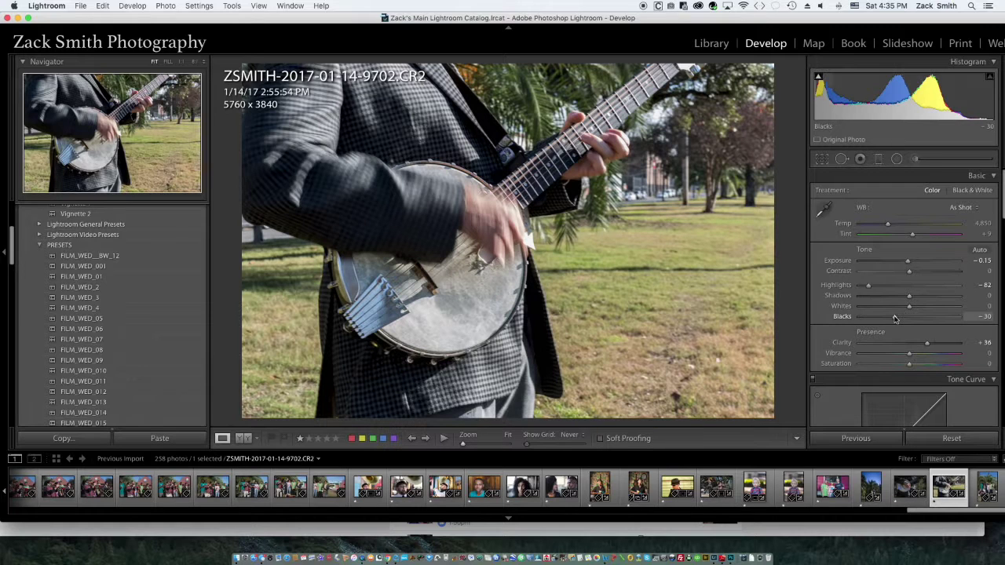
Export the motion-blurred banjo photo with the "1200px at 72" user preset and open the group portrait under the palm tree.
right_click(938, 487)
mouse_move(928, 499)
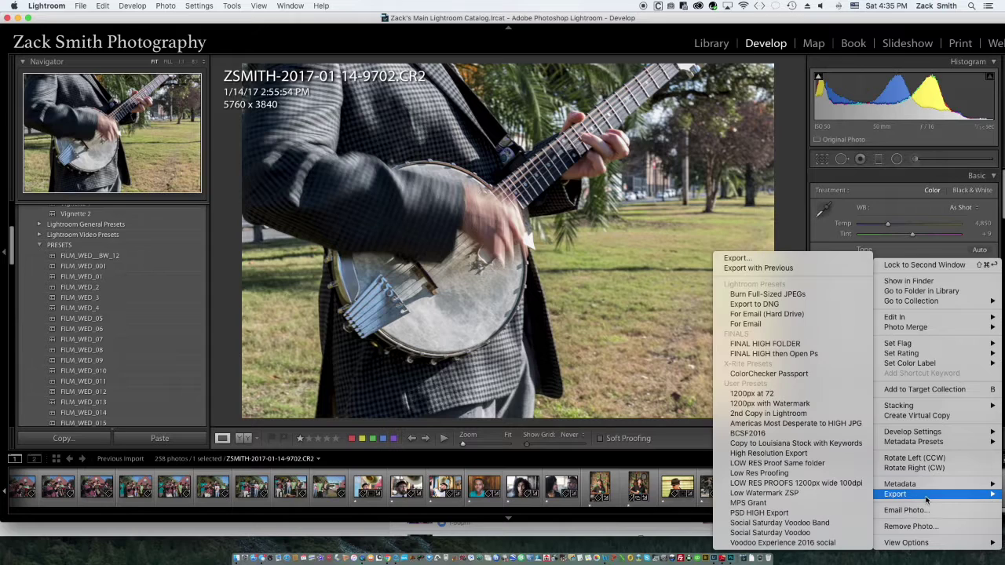
left_click(799, 395)
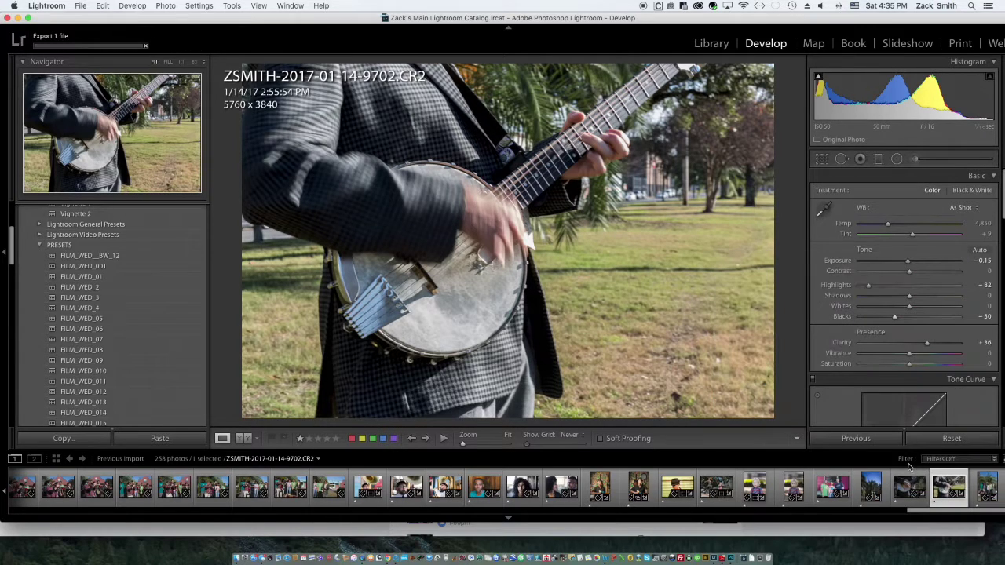
left_click(983, 489)
Try the Rounded Corners White effect preset on the group portrait and undo it.
scroll(78, 289, "up", 1)
scroll(79, 289, "up", 5)
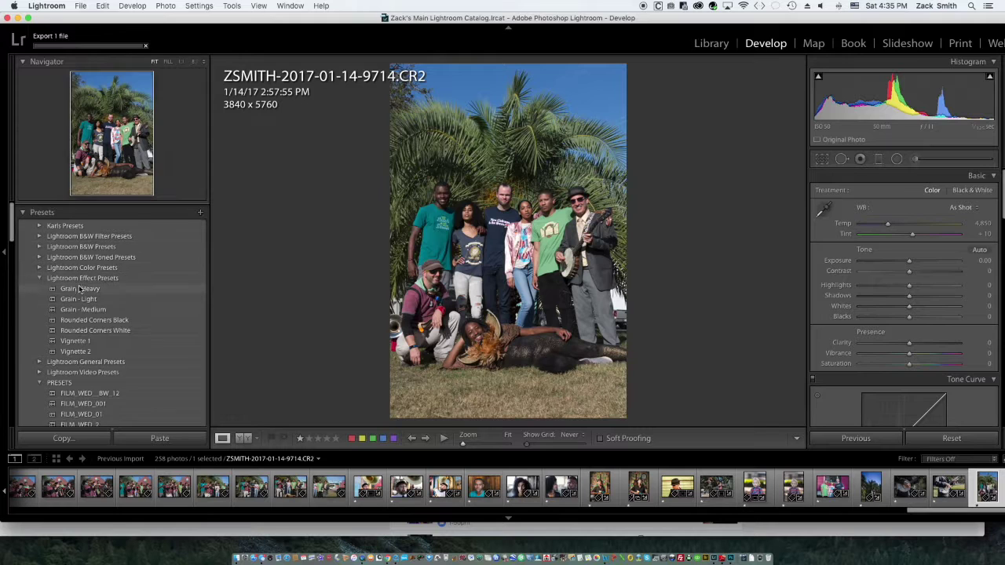
left_click(84, 326)
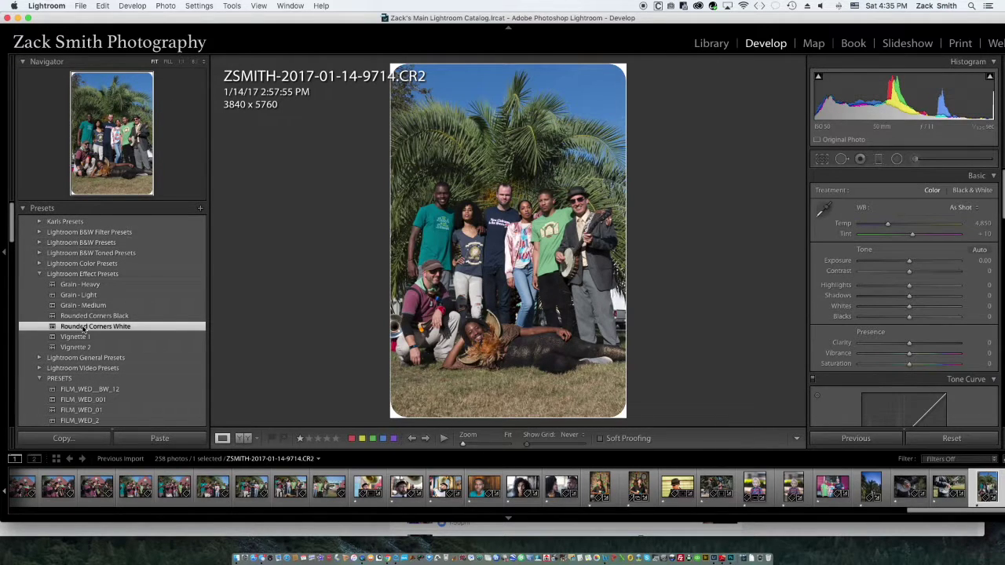
key("super+z")
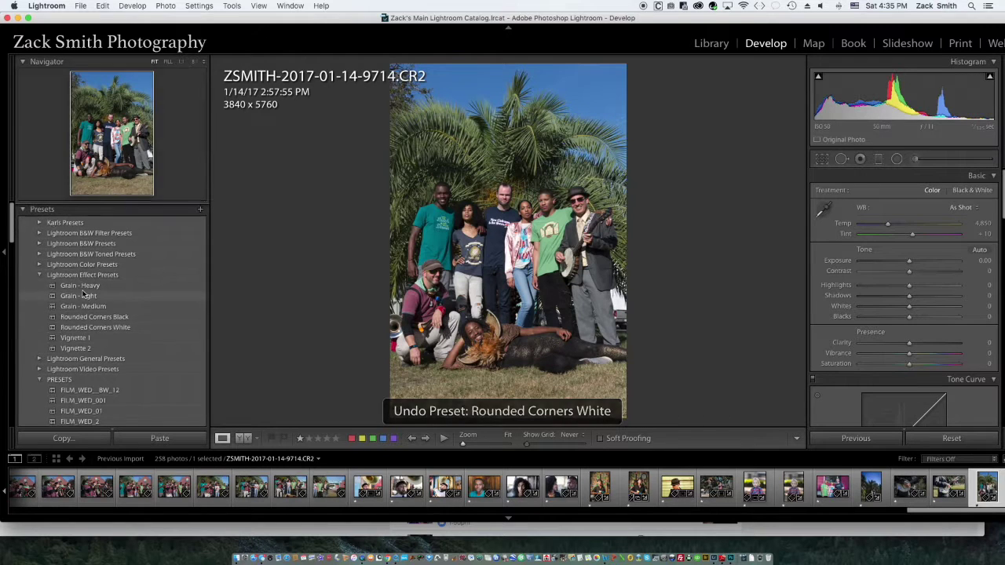
Apply the "colour punch" develop preset to the group portrait, with Clarity at +50 and Vibrance at +37.
left_click(41, 223)
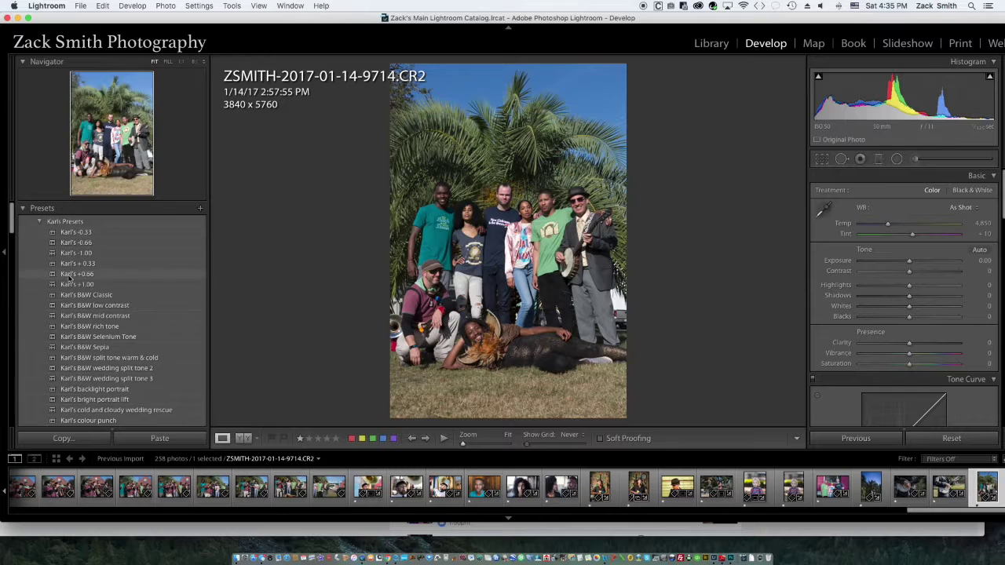
scroll(92, 326, "down", 3)
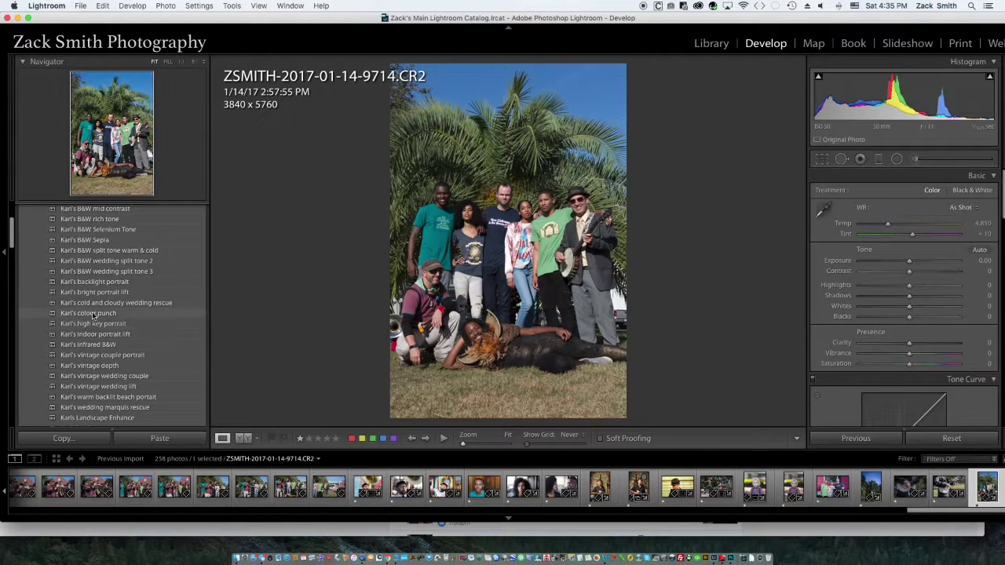
left_click(94, 314)
left_click_drag(923, 343, 935, 343)
left_click(928, 355)
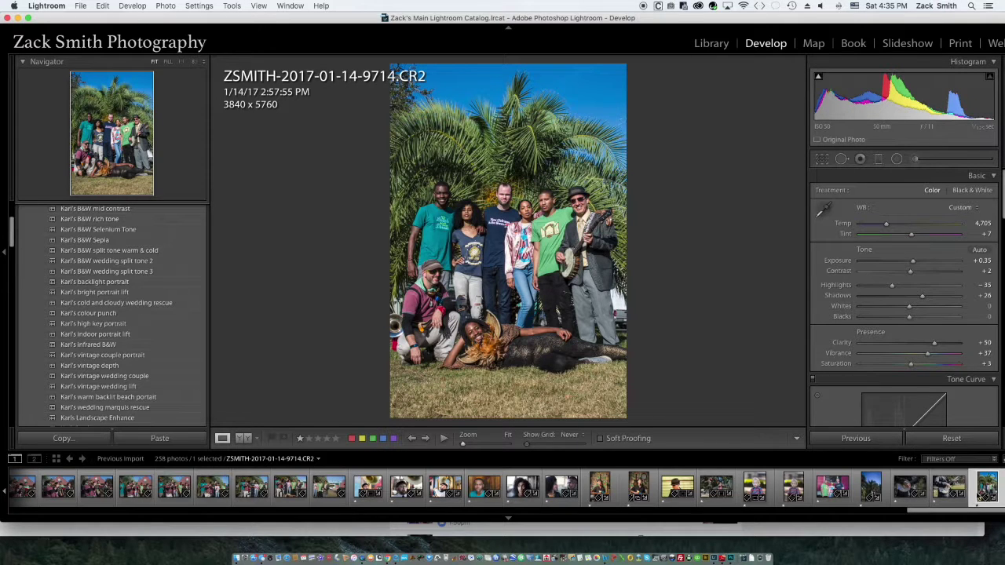
Export the palm-tree group portrait with the "1200px at 72" user preset.
right_click(980, 487)
mouse_move(962, 500)
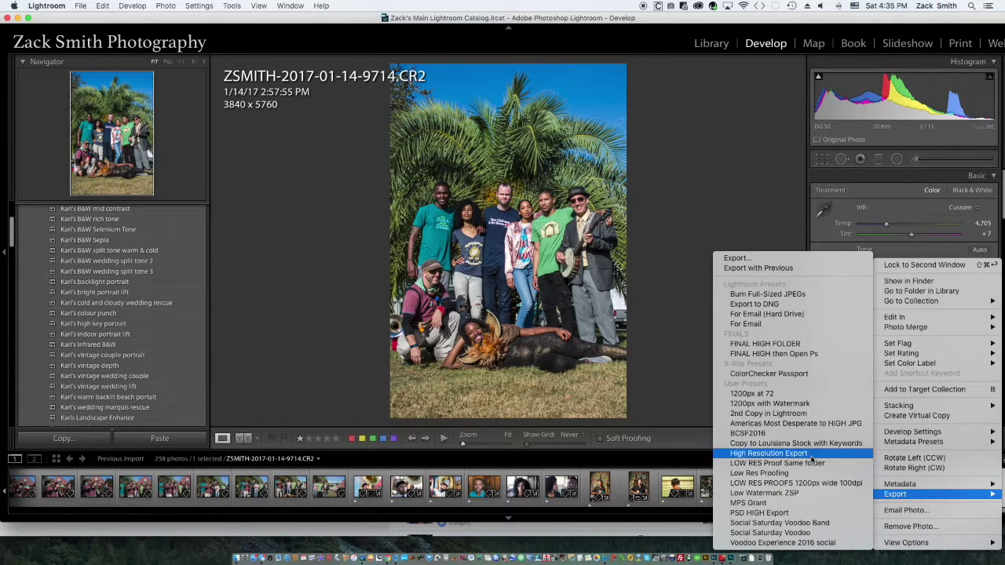
left_click(790, 394)
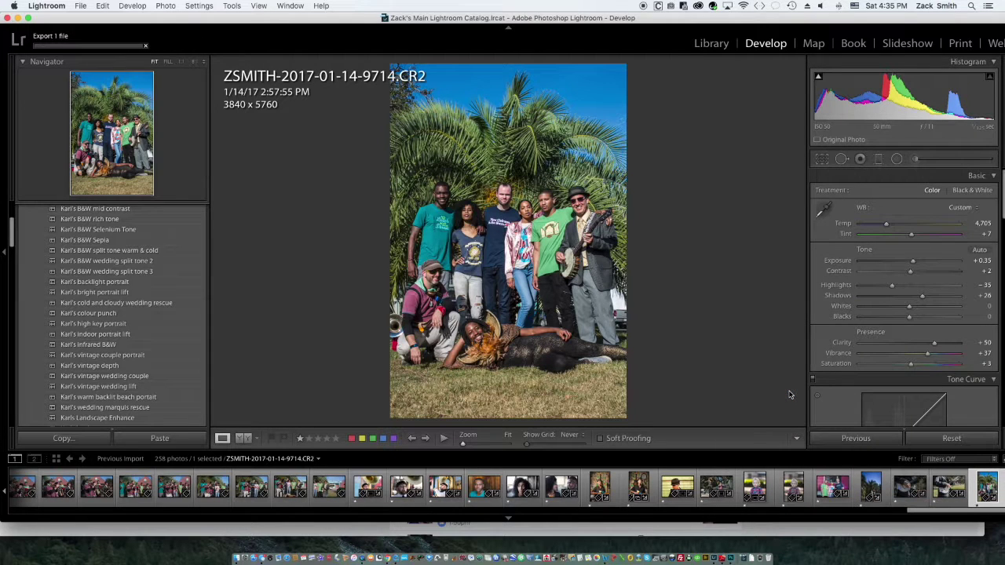